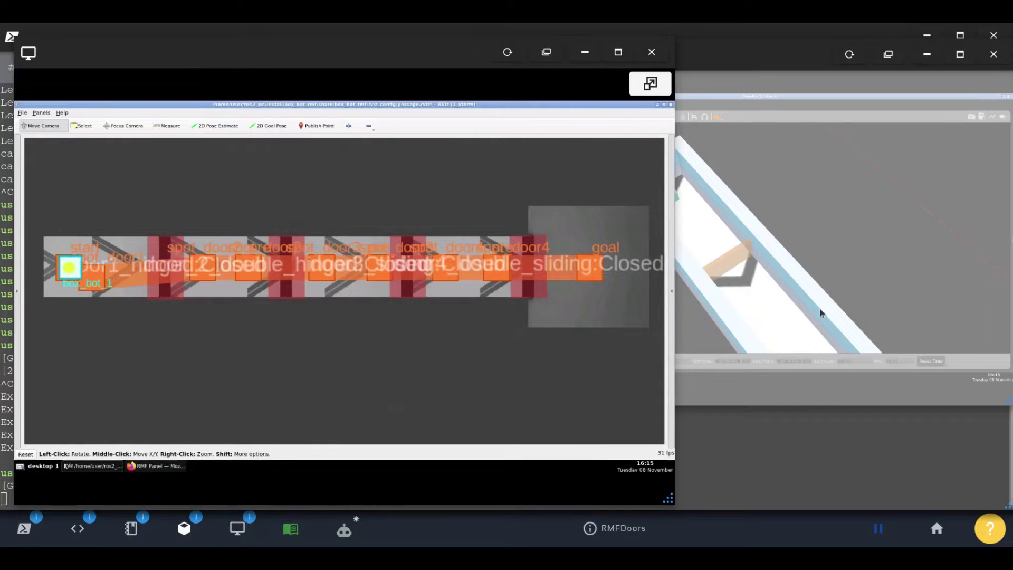
Orbit the Gazebo simulation to see more doors, then return to the RViz map.
left_click(818, 311)
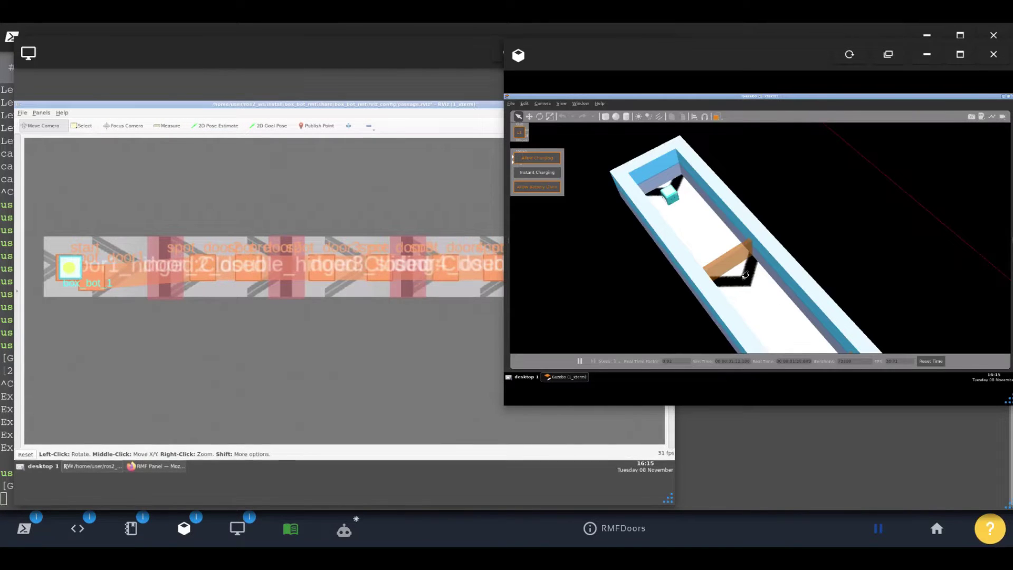
mouse_move(752, 272)
middle_mouse_down()
mouse_move(780, 255)
mouse_move(749, 261)
middle_mouse_up()
left_click(285, 319)
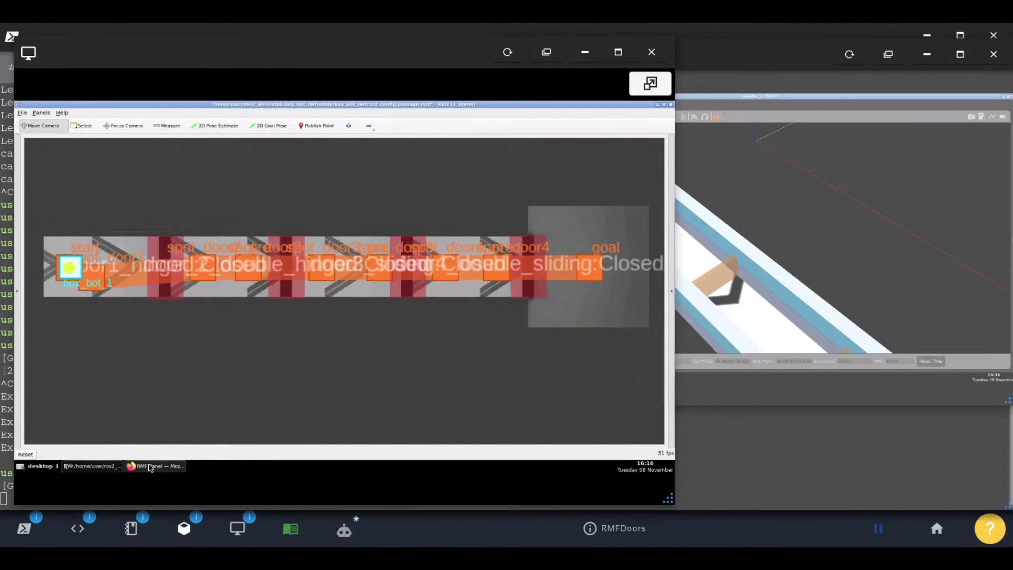
Submit a Loop task from start to goal in the RMF Panel and watch its RViz path.
left_click(151, 468)
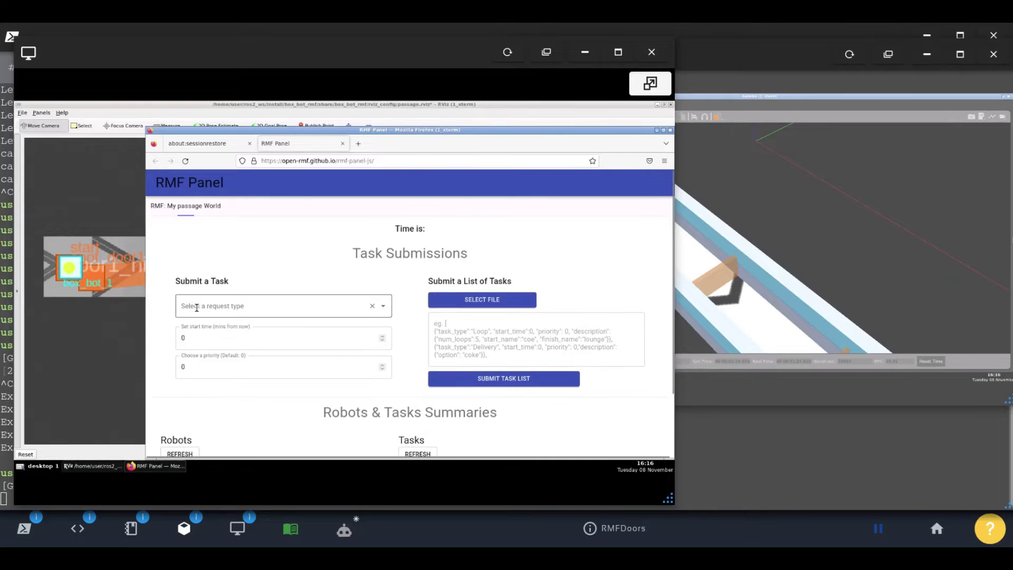
left_click(196, 308)
left_click(197, 331)
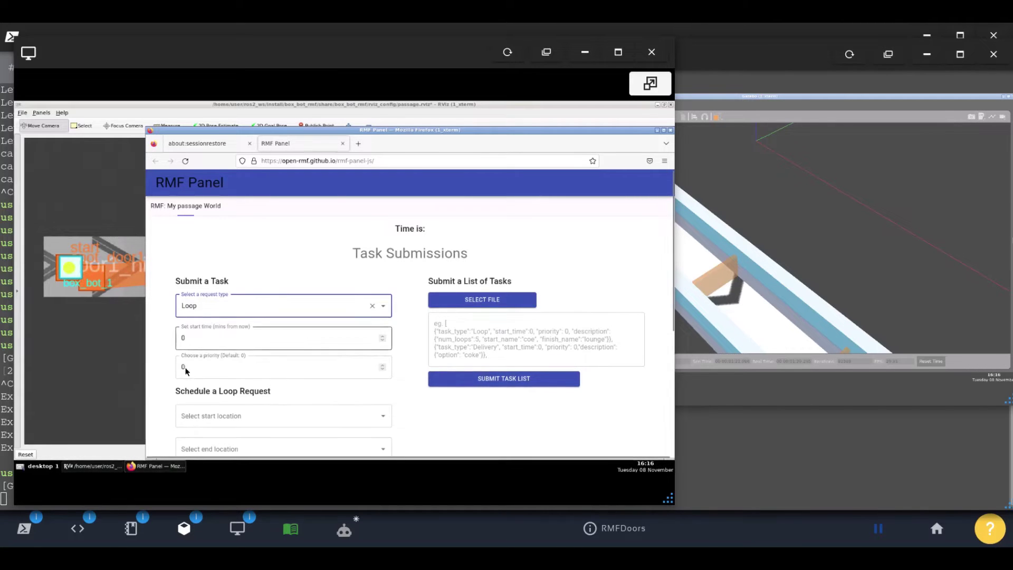
scroll(186, 369, "down", 3)
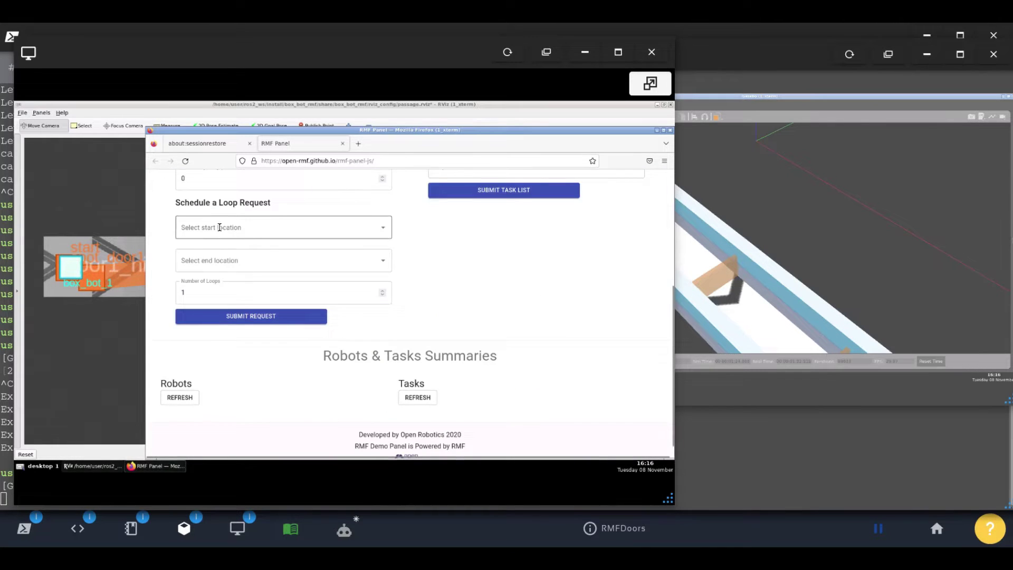
left_click(220, 227)
scroll(196, 316, "down", 3)
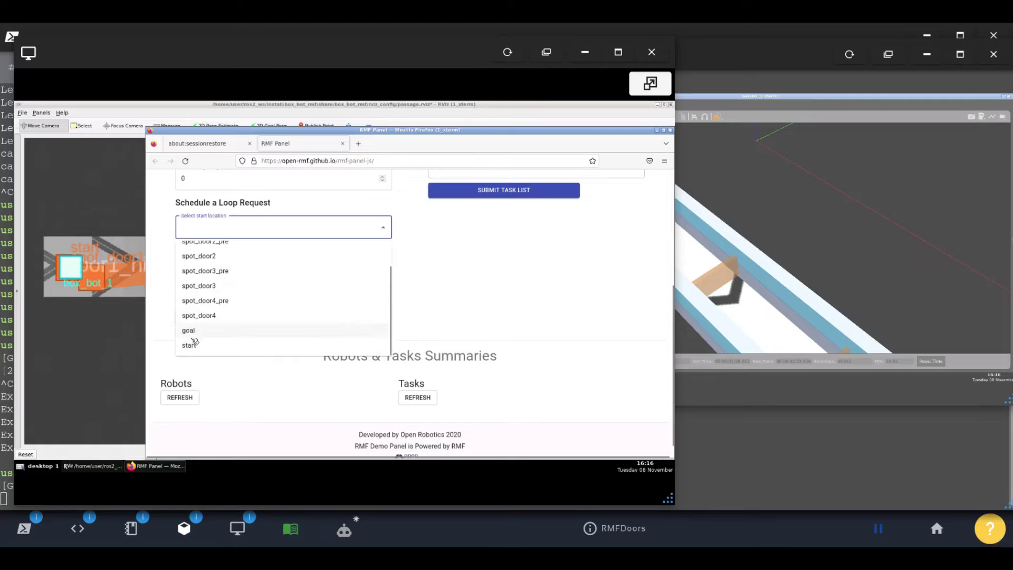
left_click(191, 344)
left_click(210, 264)
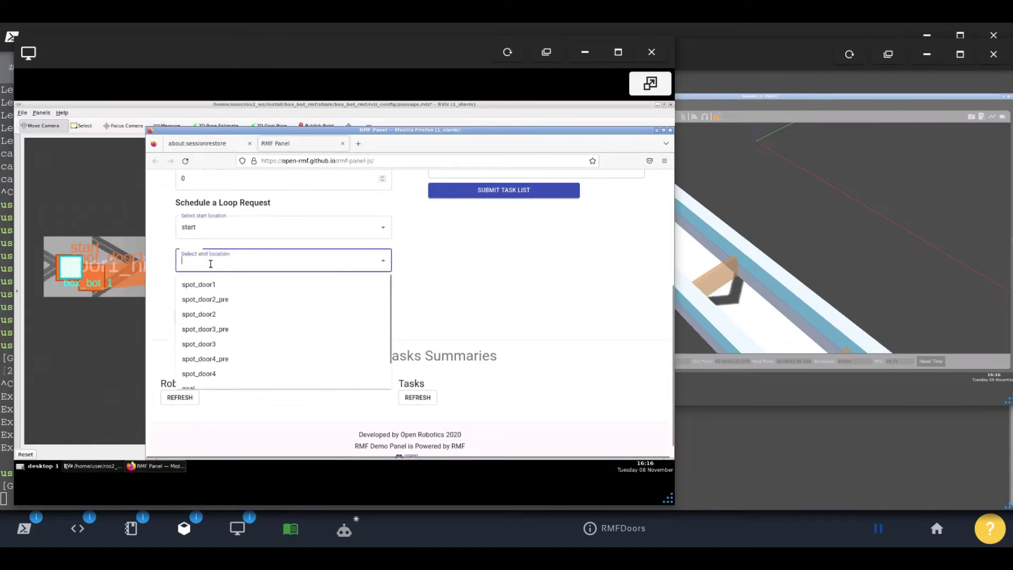
scroll(198, 332, "down", 1)
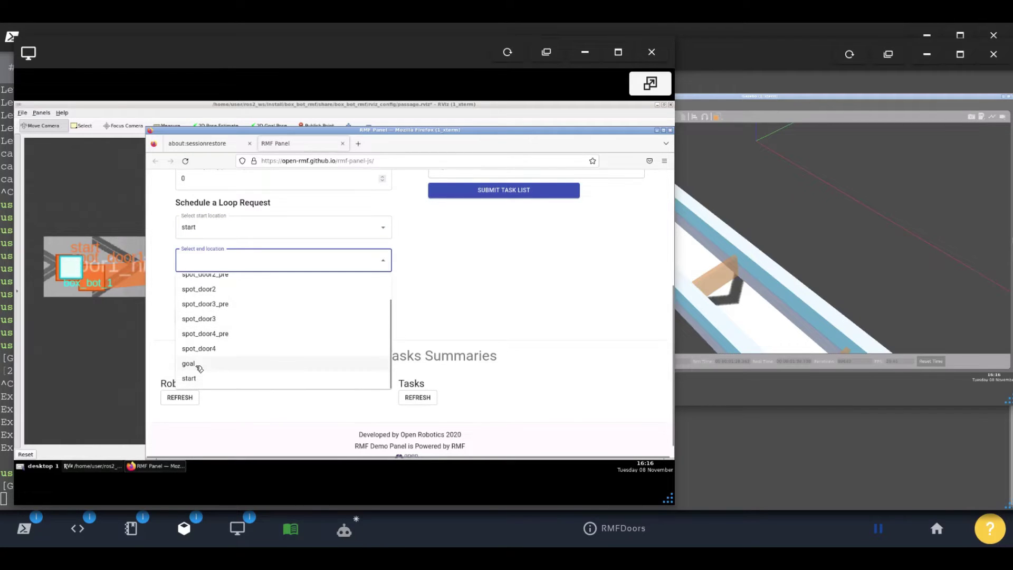
left_click(198, 369)
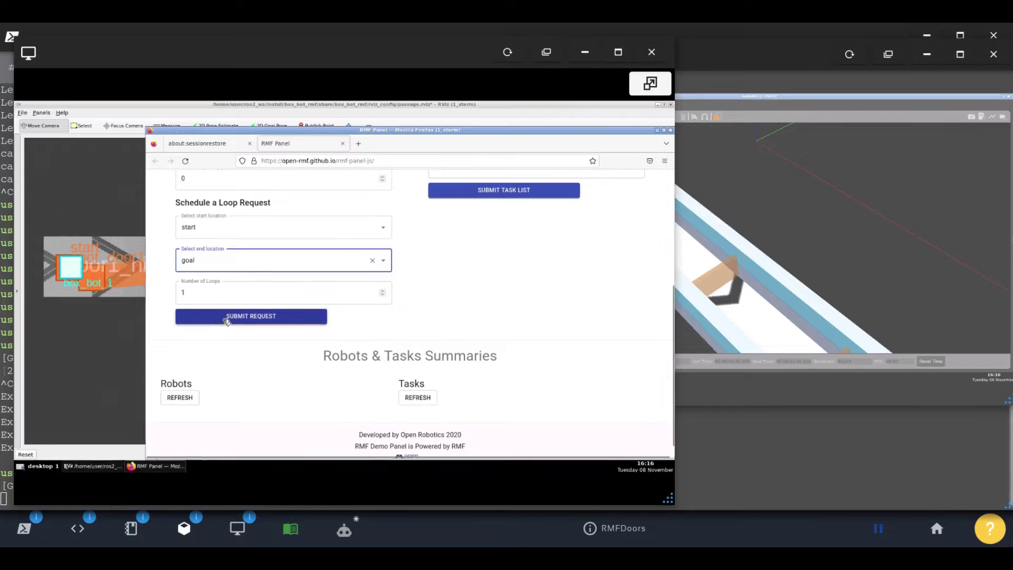
left_click(226, 320)
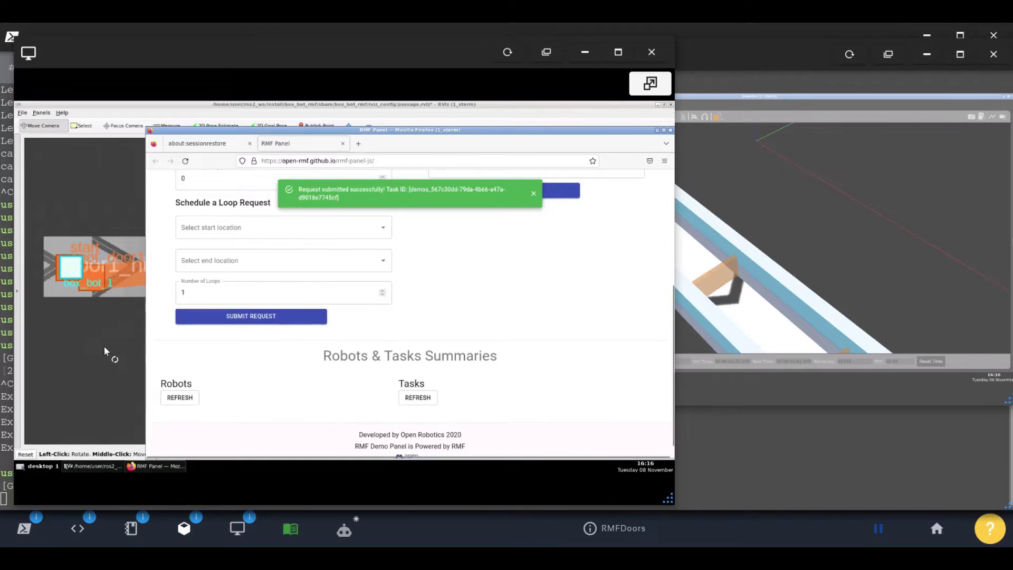
left_click(105, 354)
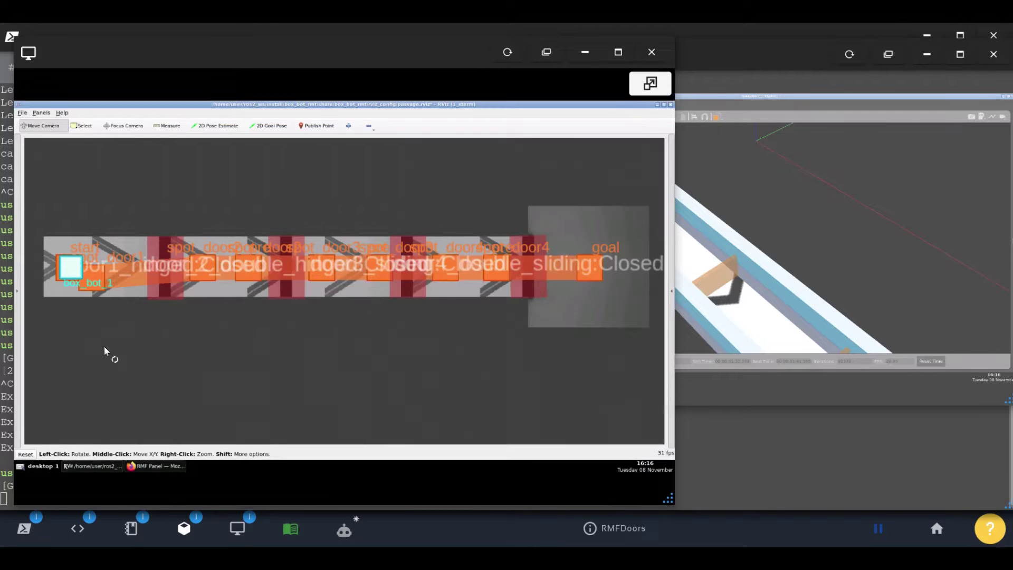
Orbit the Gazebo view along the corridor, then check the RViz map.
left_click(793, 300)
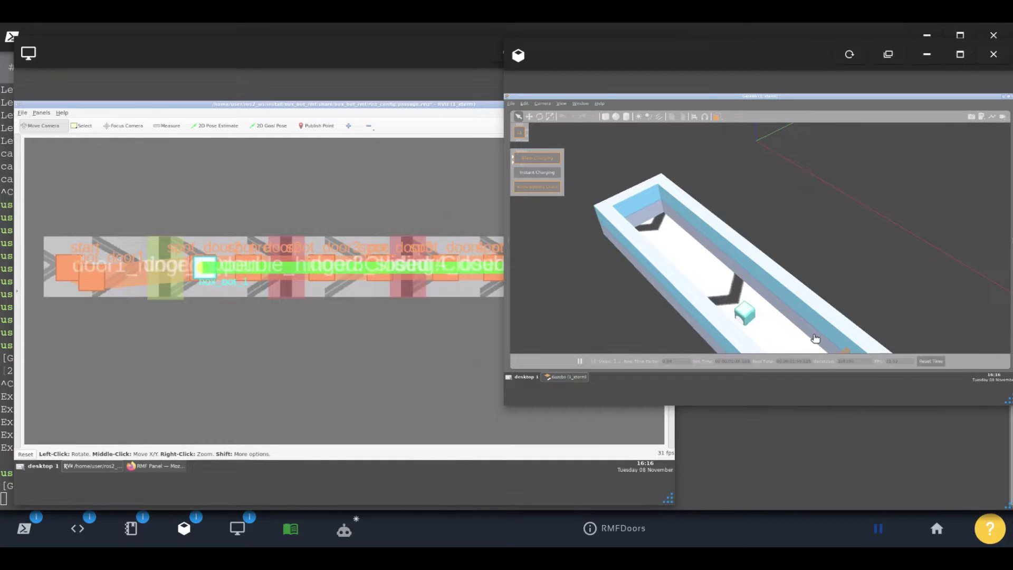
middle_click_drag(809, 332, 952, 315)
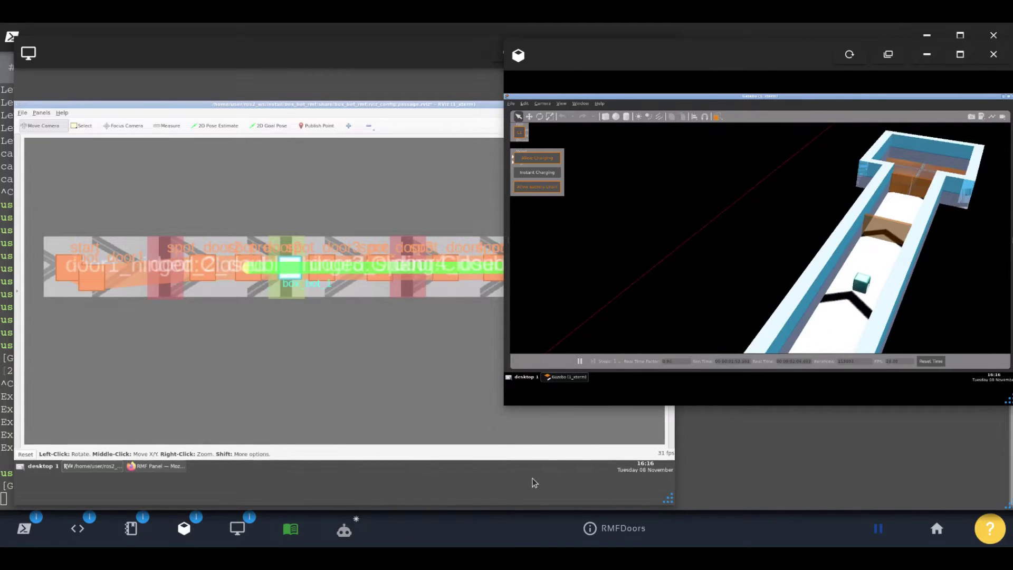
left_click(396, 392)
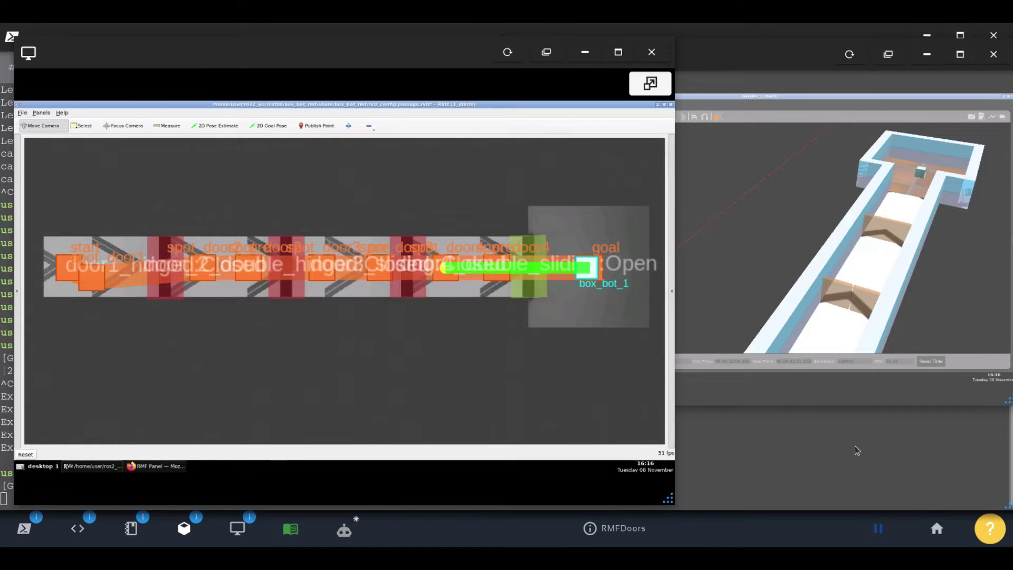
Zoom onto the robot in the goal room and orbit to a side-on view.
left_click(924, 178)
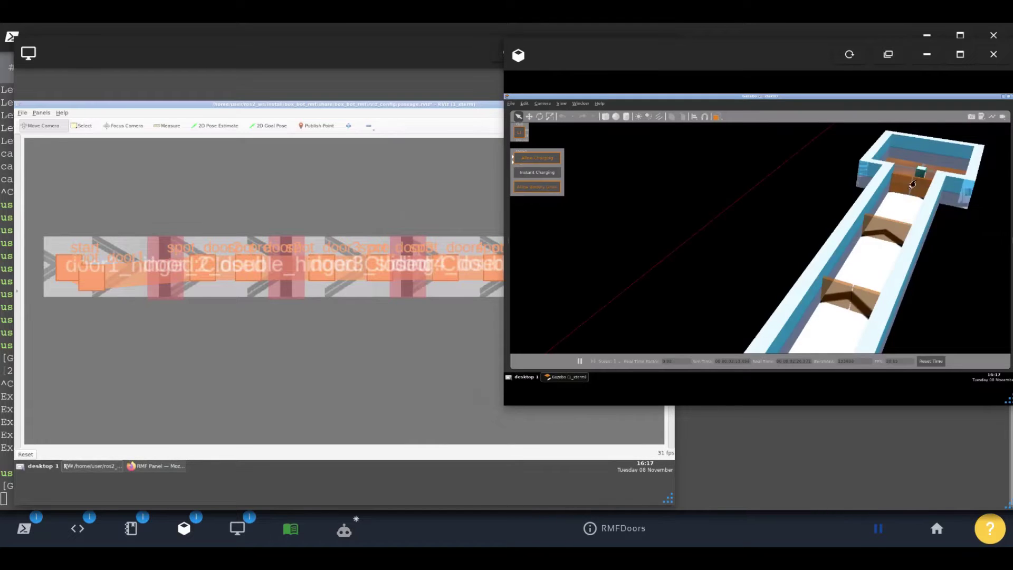
scroll(907, 187, "up", 5)
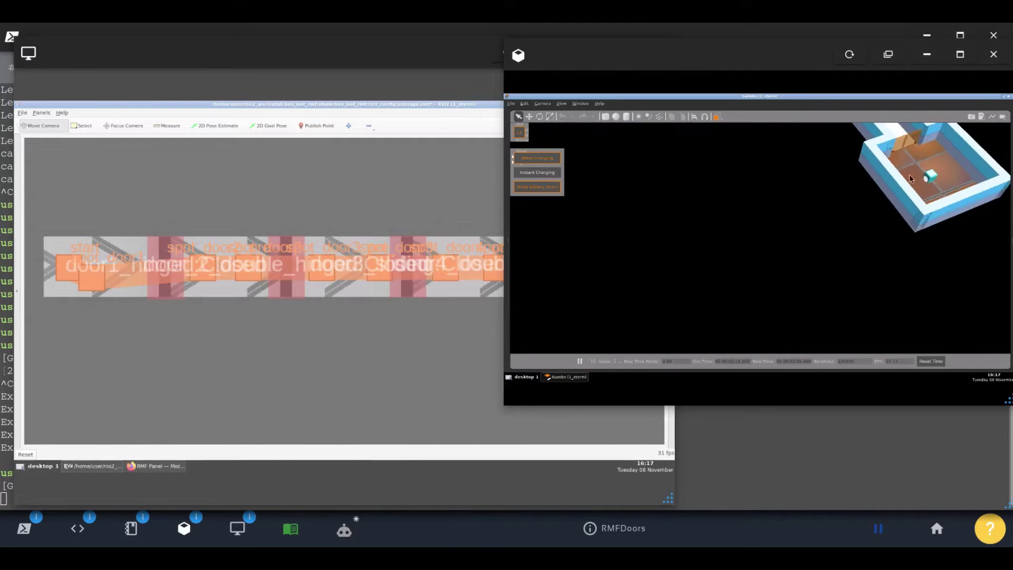
scroll(912, 177, "up", 8)
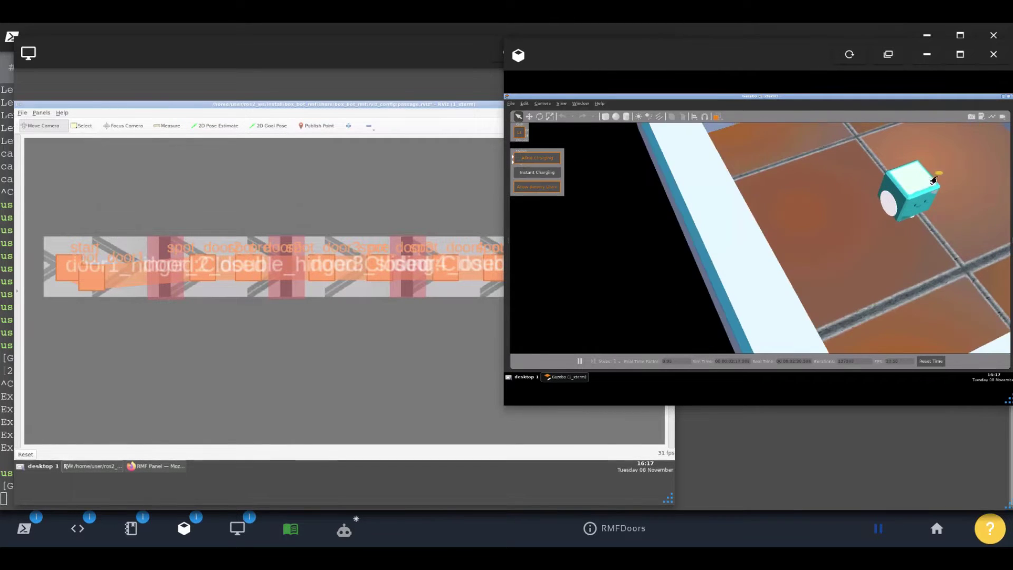
scroll(902, 210, "up", 3)
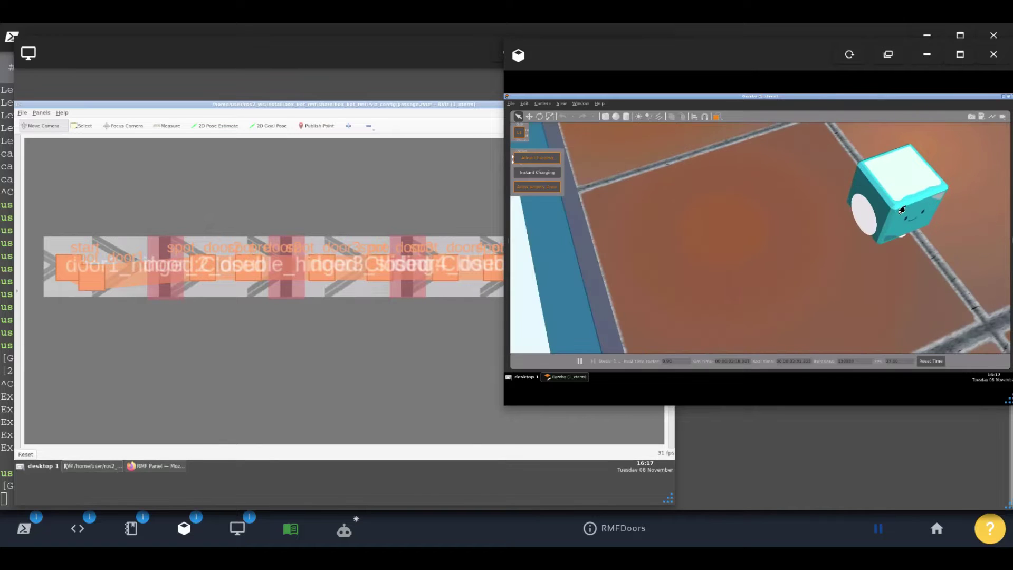
middle_click_drag(903, 210, 850, 145)
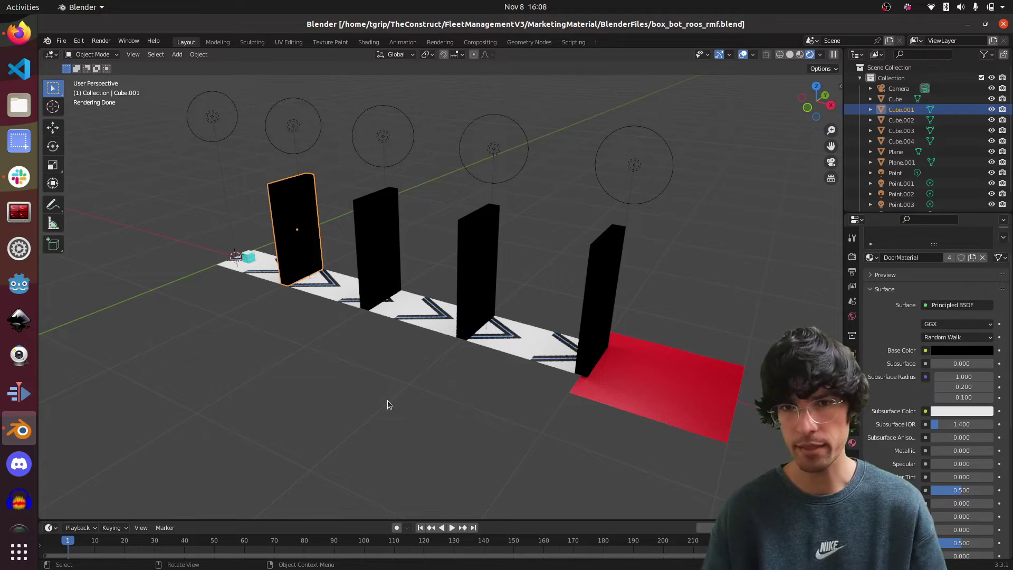
Switch to Material Preview shading and orbit around the doors and floor strip.
scroll(453, 224, "up", 2)
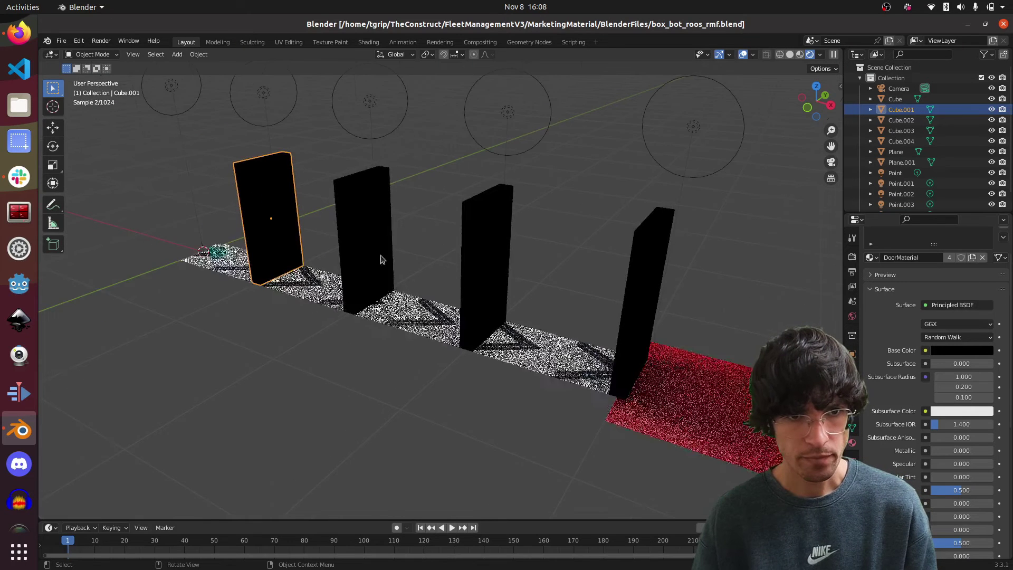
left_click(800, 54)
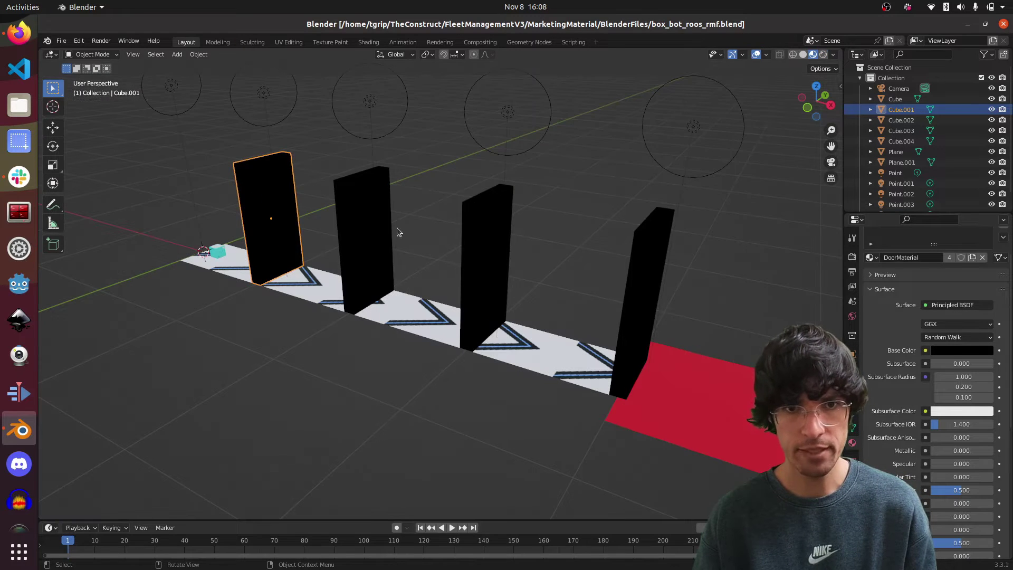
middle_click_drag(386, 234, 362, 287)
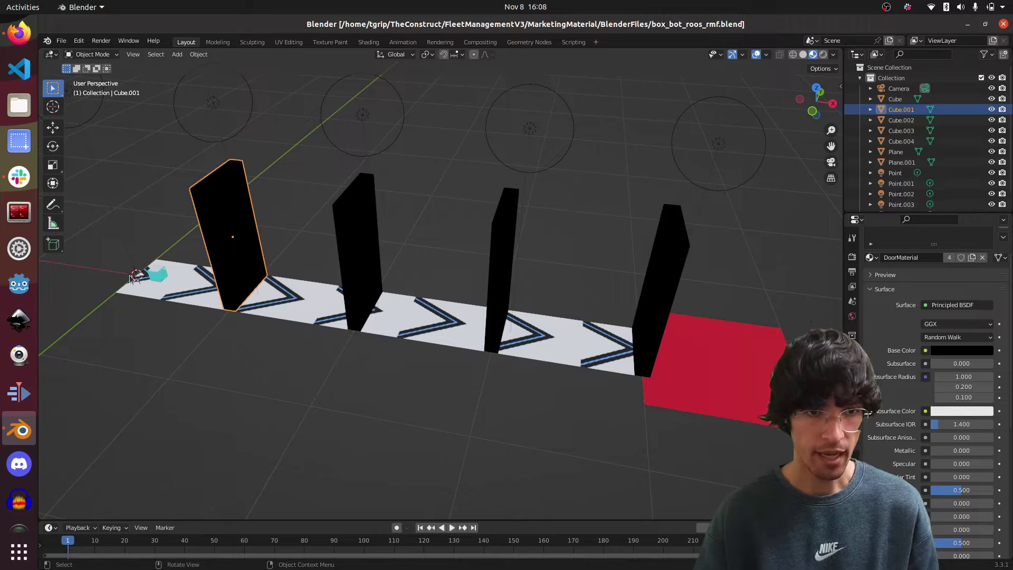
Frame the first door, level the floor strip, then view through the orthographic camera.
scroll(138, 269, "up", 2)
key("KP_Decimal")
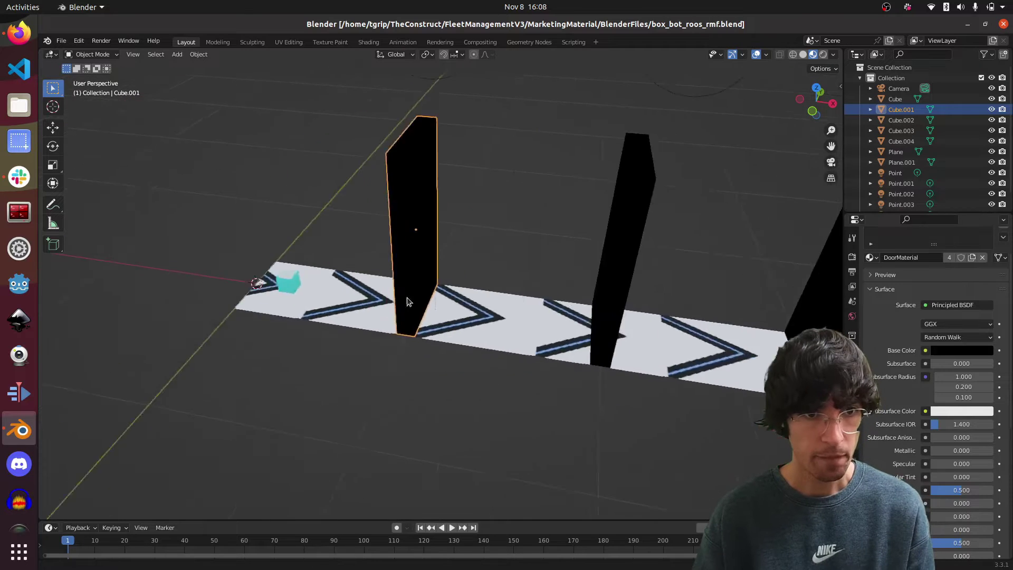
scroll(355, 284, "up", 2)
middle_click_drag(354, 284, 274, 262)
scroll(515, 333, "down", 5)
scroll(517, 332, "down", 3)
middle_click_drag(524, 337, 475, 352)
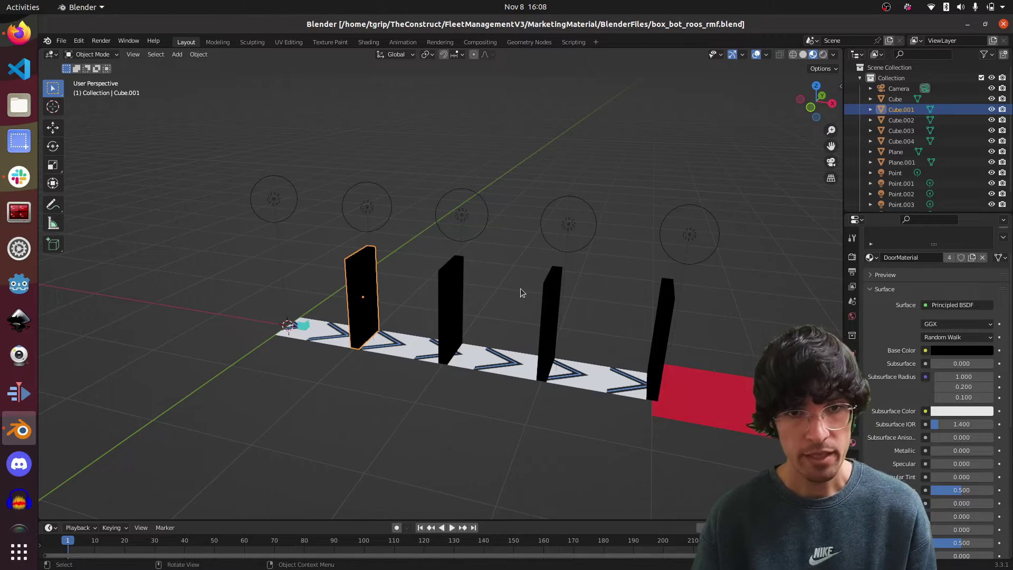
key("KP_0")
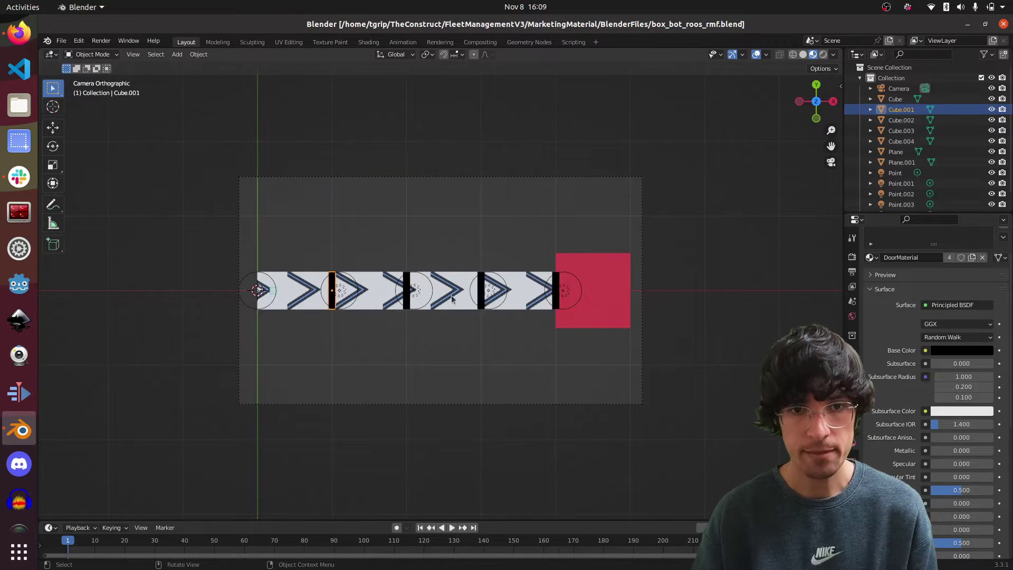
Leave the camera view and bring up the notebook's 'Create map for RMF' section.
scroll(521, 289, "up", 3)
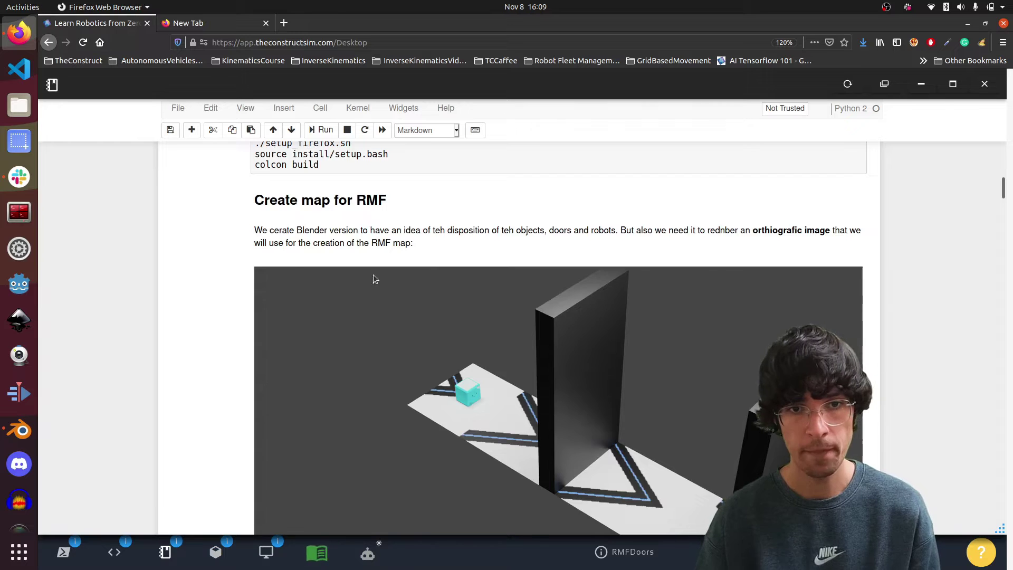
Scroll the notebook down to the 'We start the traffic editor' step.
scroll(389, 311, "up", 8)
scroll(389, 311, "up", 5)
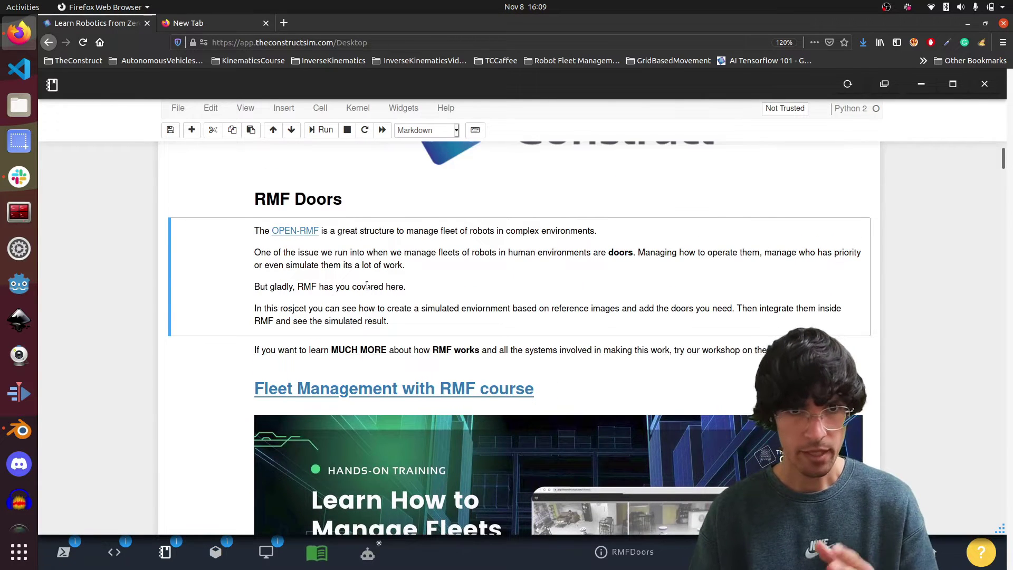
scroll(315, 227, "down", 3)
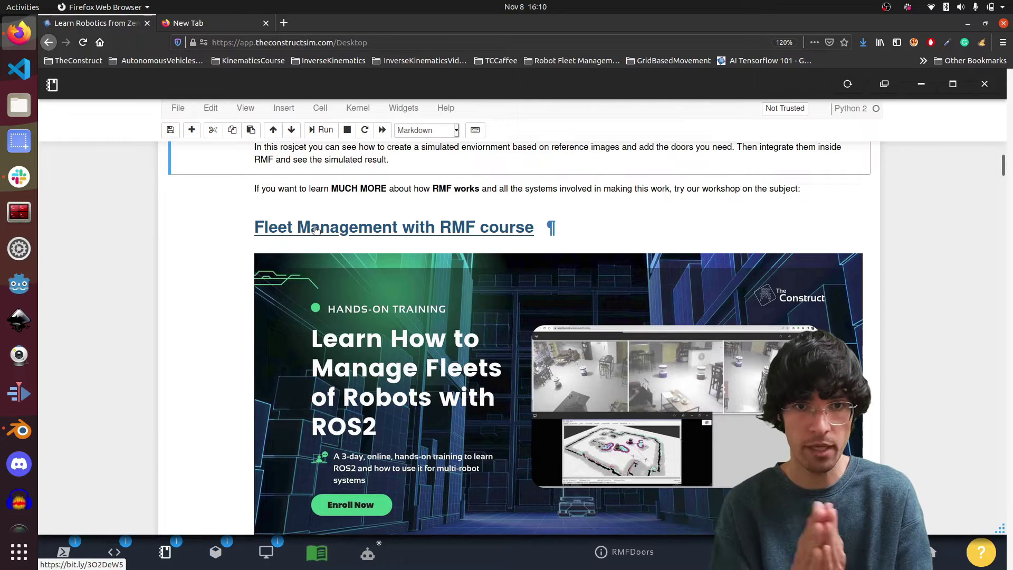
scroll(437, 244, "down", 3)
scroll(448, 253, "down", 3)
scroll(447, 253, "down", 2)
scroll(446, 242, "down", 3)
mouse_move(79, 552)
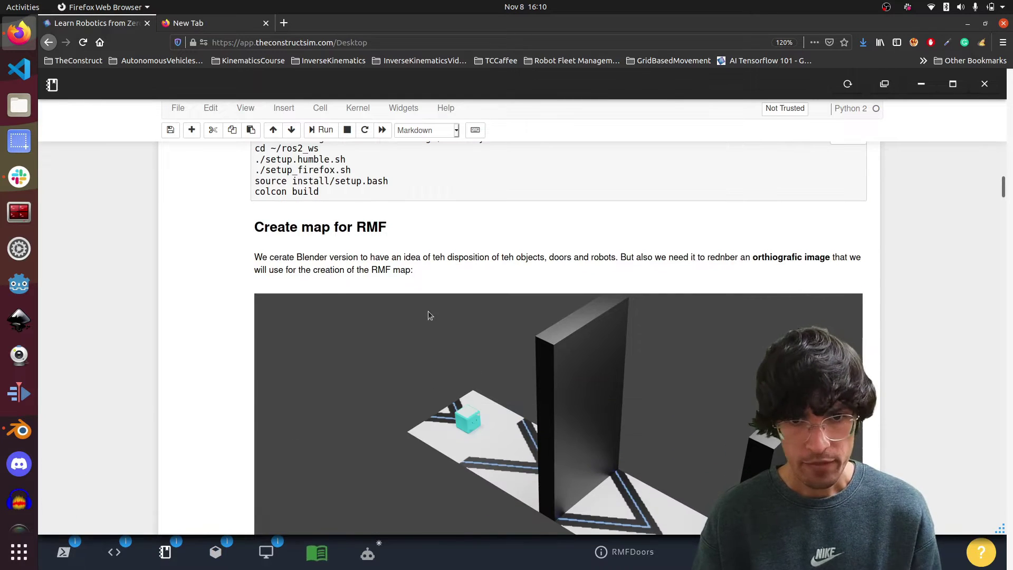
scroll(405, 320, "down", 9)
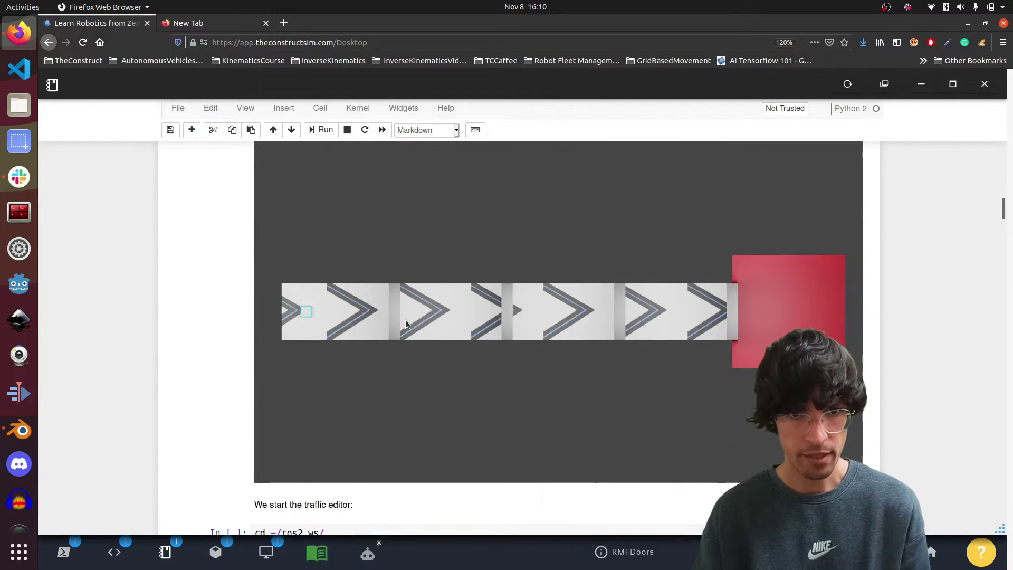
scroll(405, 324, "up", 1)
scroll(506, 366, "down", 2)
scroll(506, 366, "down", 3)
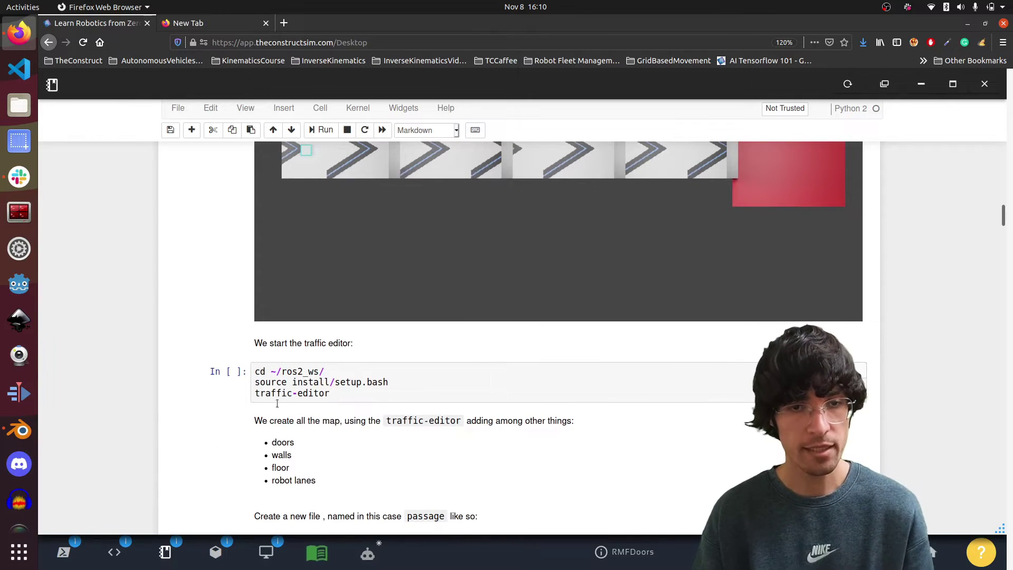
Launch traffic-editor from a terminal and maximise its window.
left_click(71, 500)
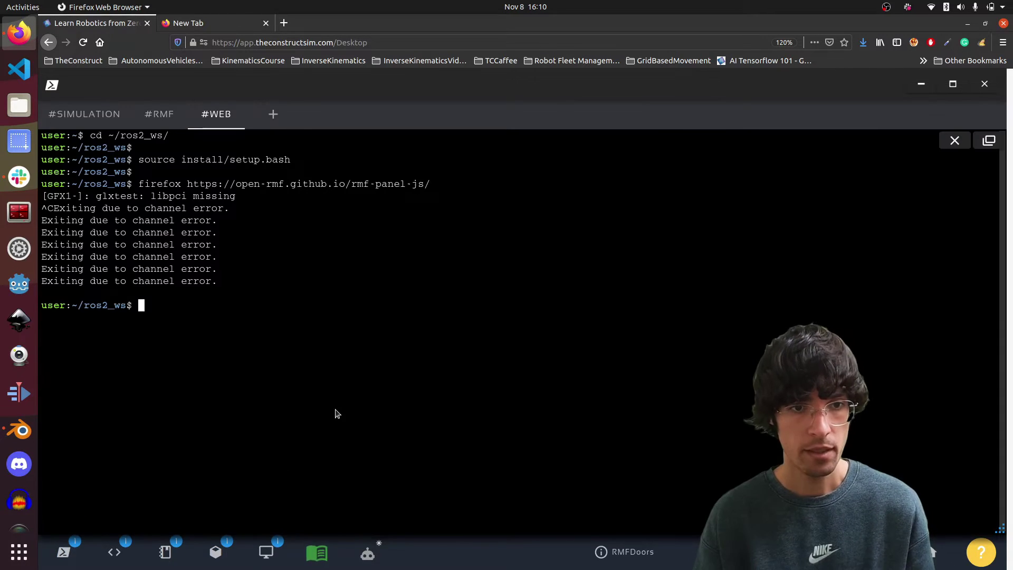
type("traffic-editor")
key("Return")
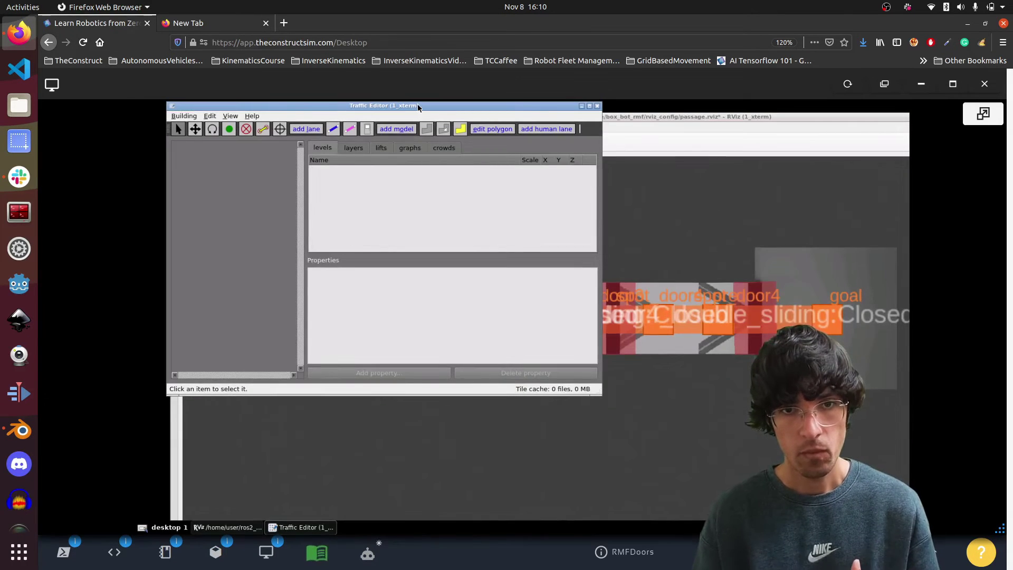
double_click(418, 107)
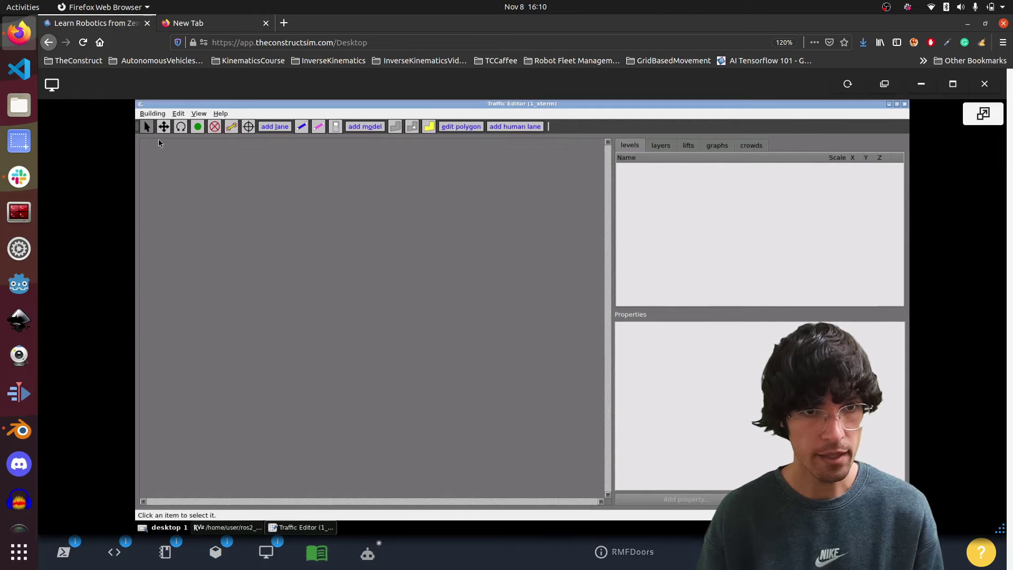
left_click(150, 114)
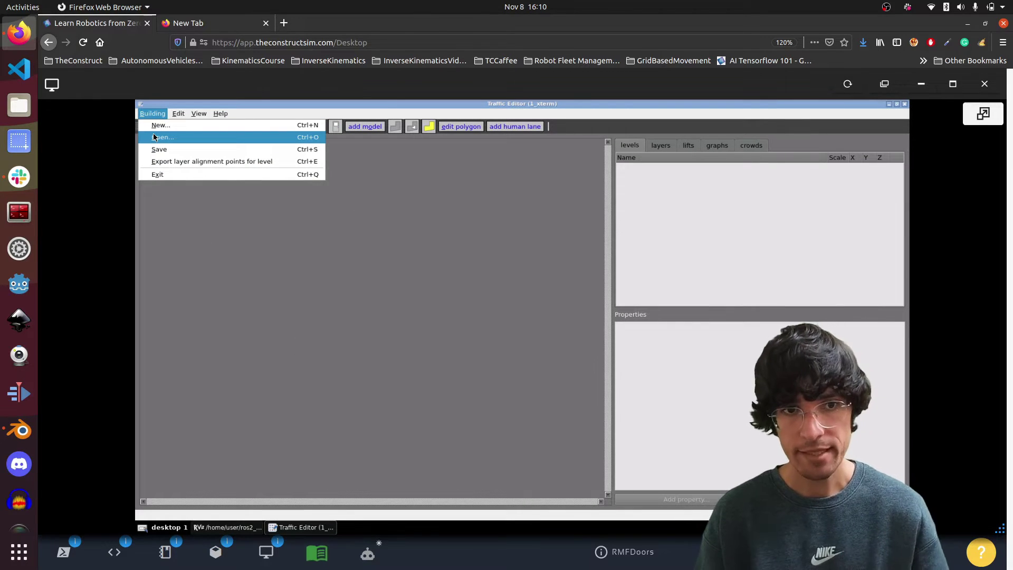
Create a new building file named test using reference-image coordinates.
left_click(155, 128)
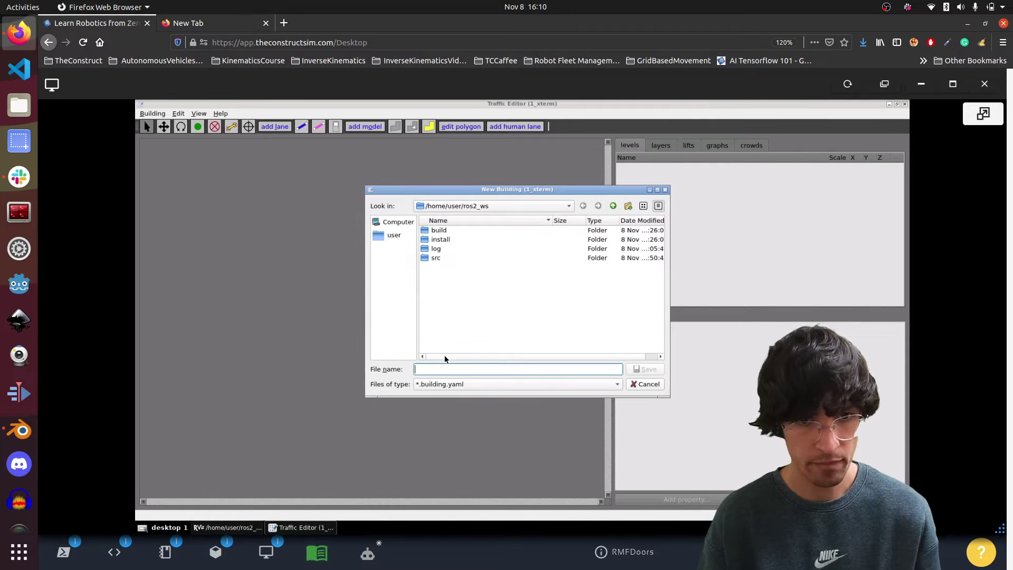
type("test")
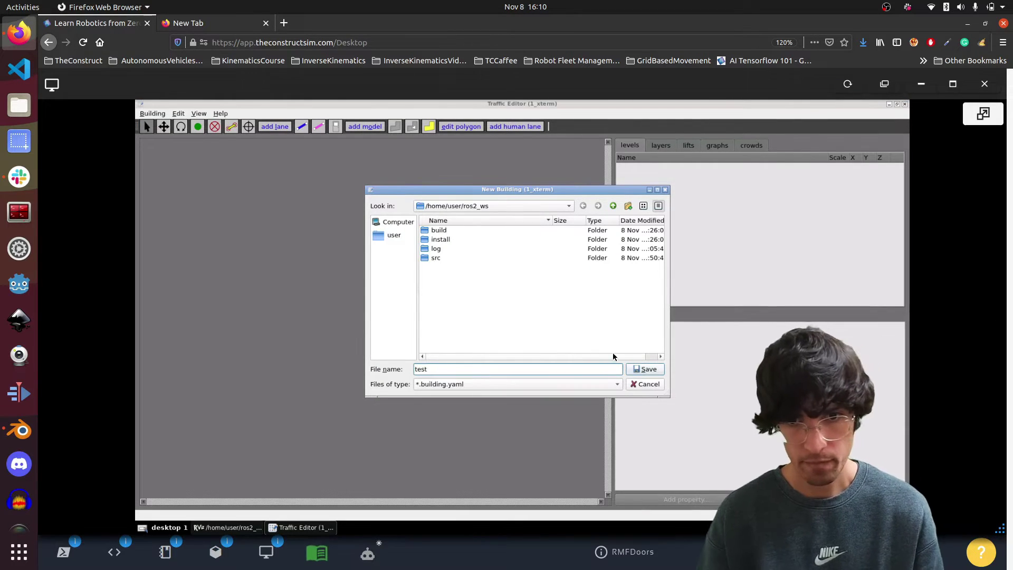
left_click(642, 369)
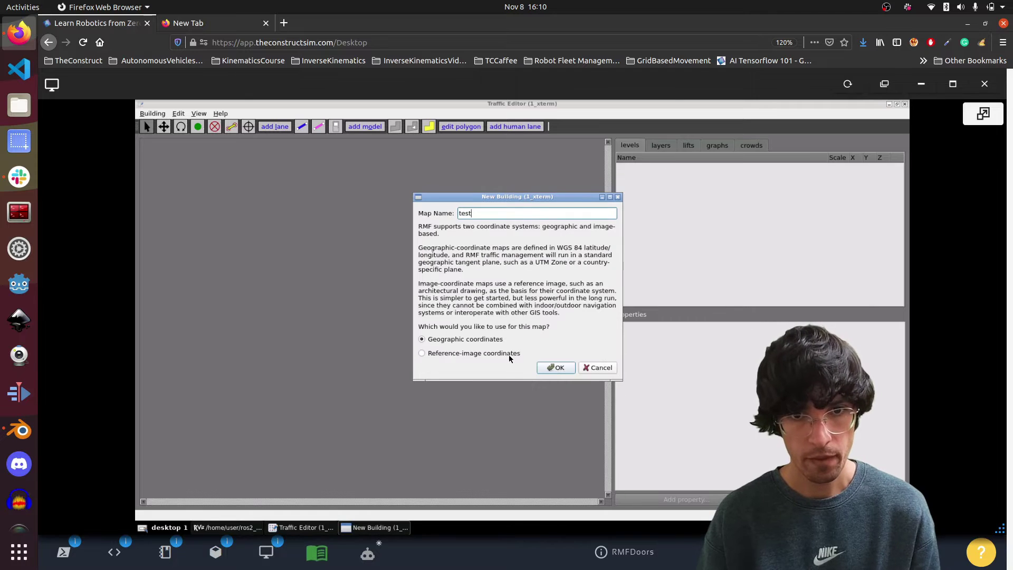
left_click(490, 358)
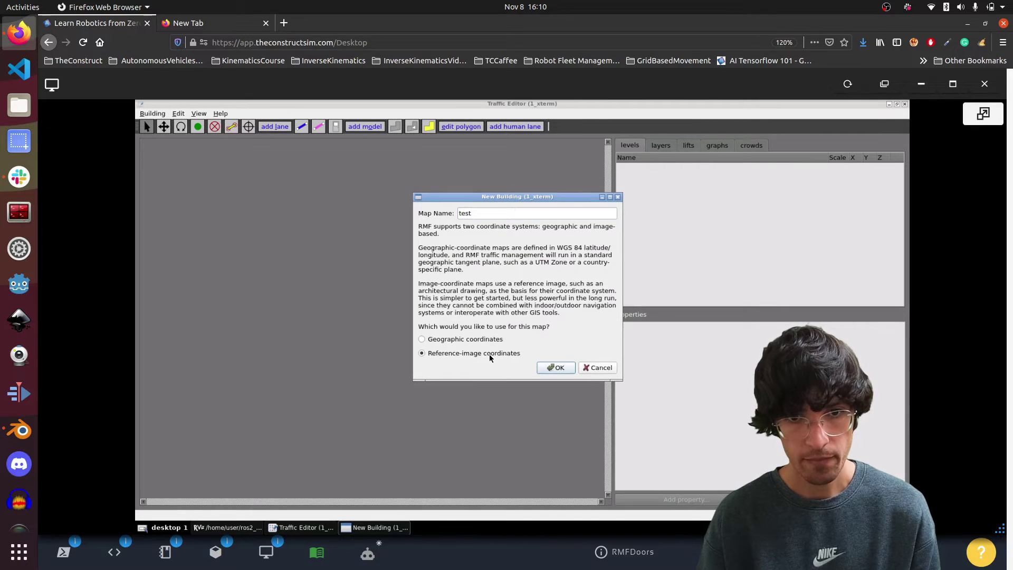
left_click(557, 368)
Add level L1 with rmf_config/pasage.png as its drawing and frame it on the canvas.
left_click(890, 169)
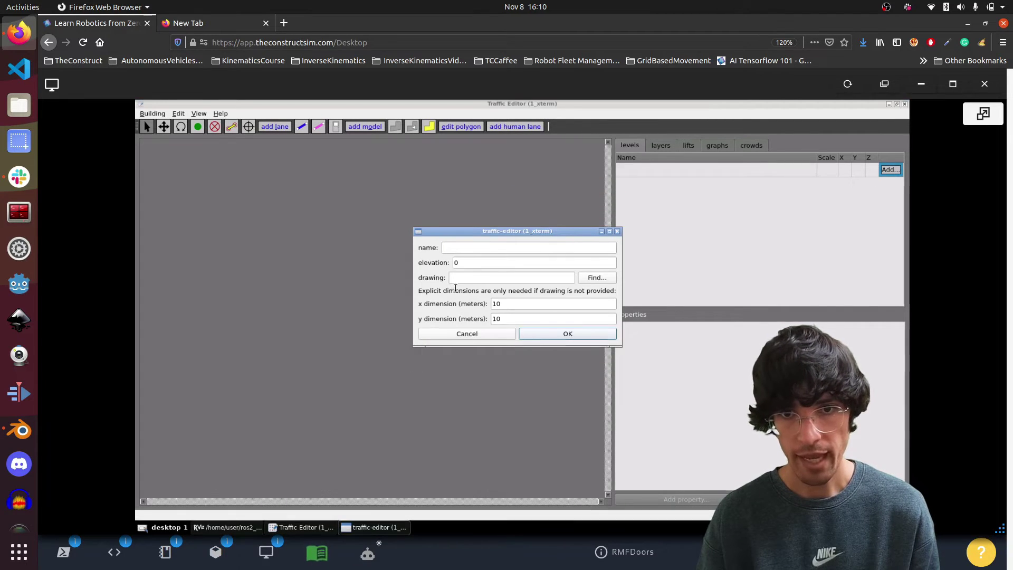
left_click(485, 246)
type("L1")
left_click(605, 277)
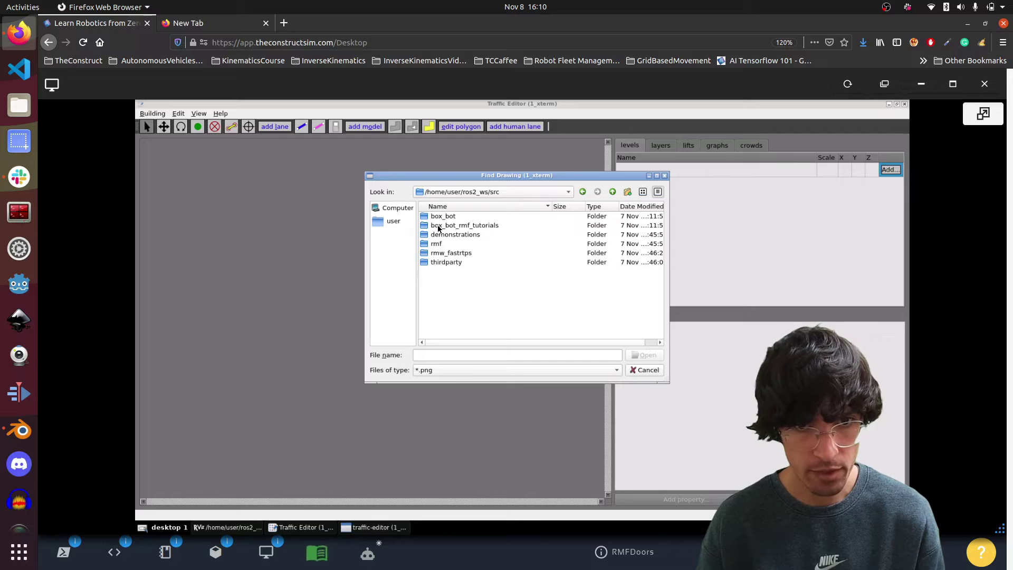
double_click(439, 225)
left_click(437, 218)
double_click(437, 218)
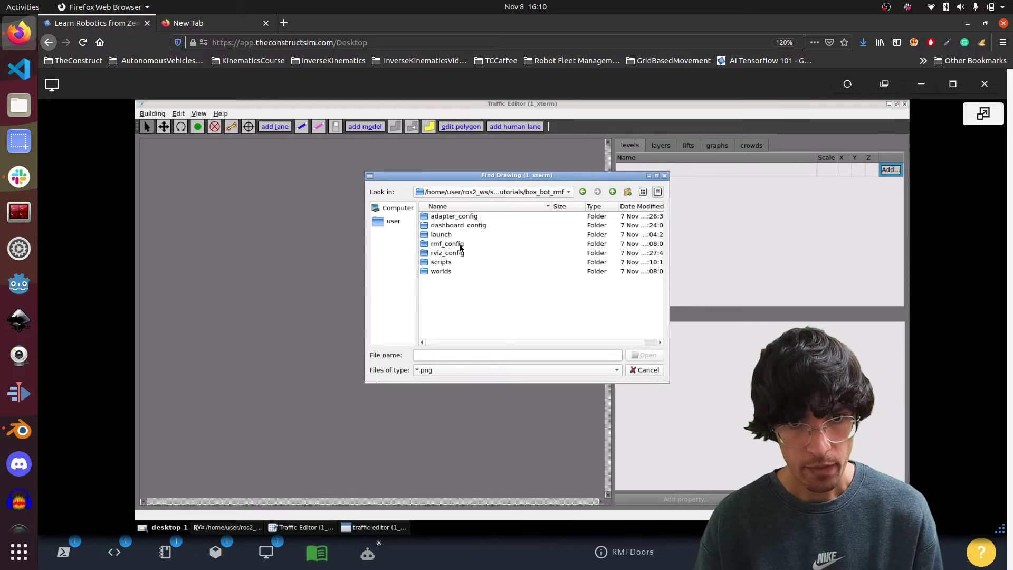
double_click(441, 245)
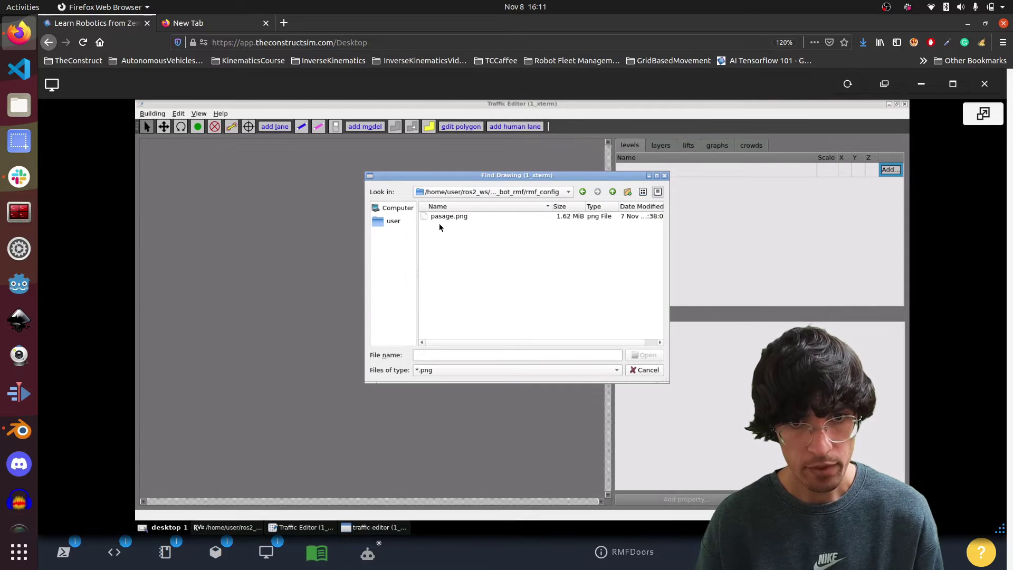
double_click(443, 217)
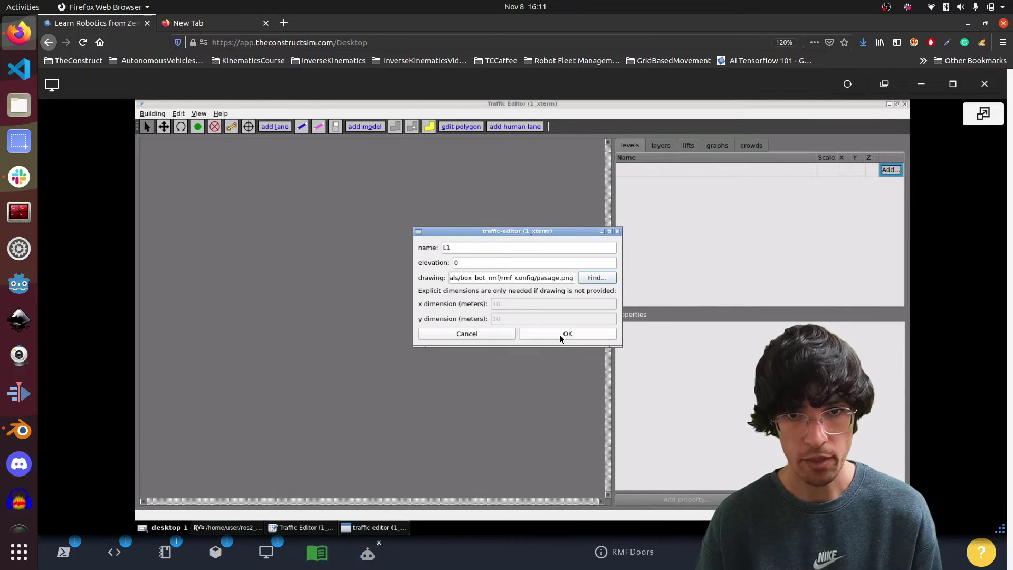
left_click(560, 334)
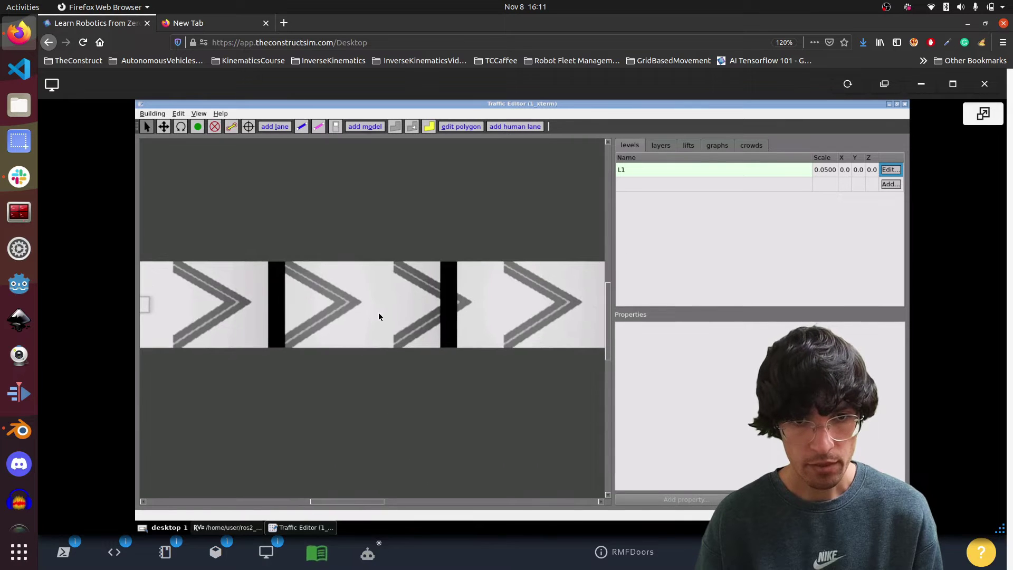
scroll(389, 327, "down", 3)
mouse_move(438, 331)
middle_mouse_down()
mouse_move(358, 357)
mouse_move(370, 353)
middle_mouse_up()
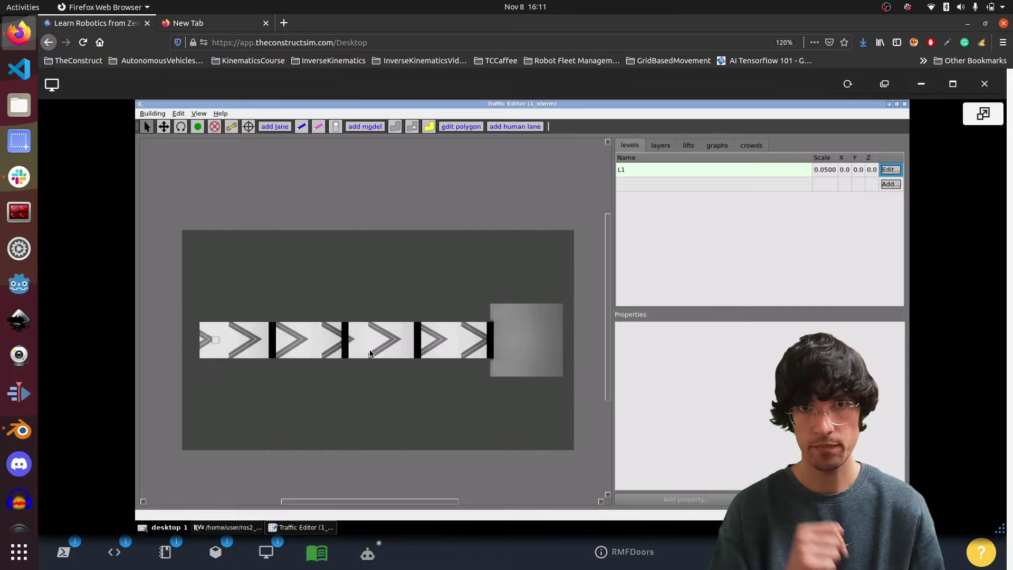
Open passage.building.yaml from ros2_ws/src/box_bot_rmf_tutorials/box_bot_rmf/rmf_config.
left_click(151, 114)
left_click(162, 137)
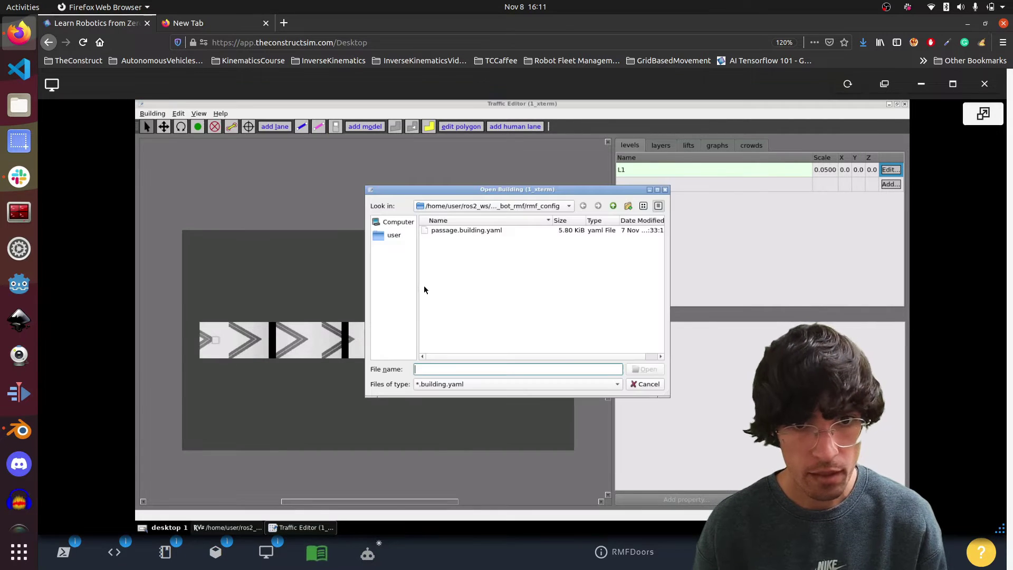
left_click(395, 236)
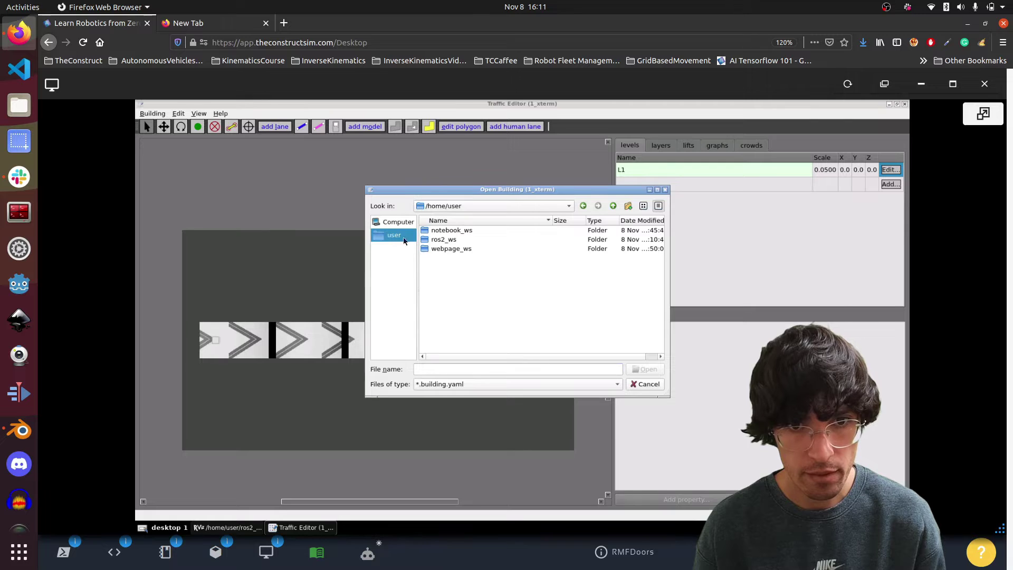
double_click(440, 245)
double_click(438, 259)
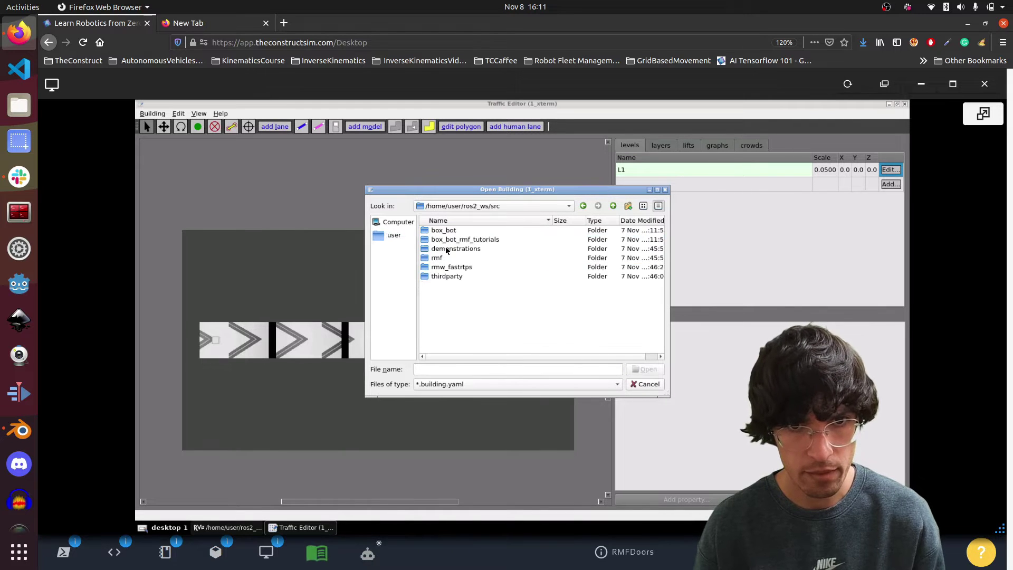
double_click(441, 240)
double_click(441, 231)
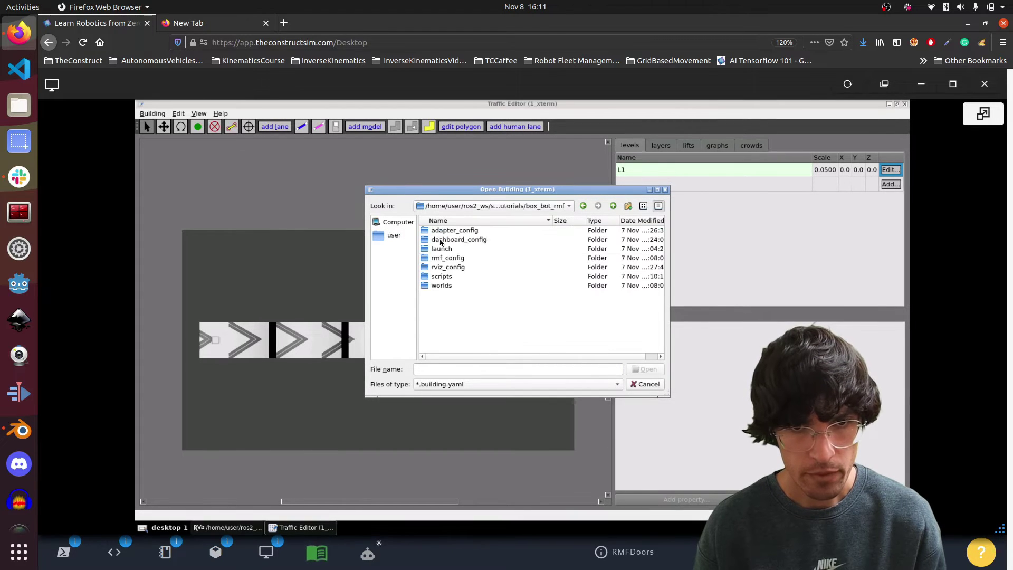
double_click(444, 257)
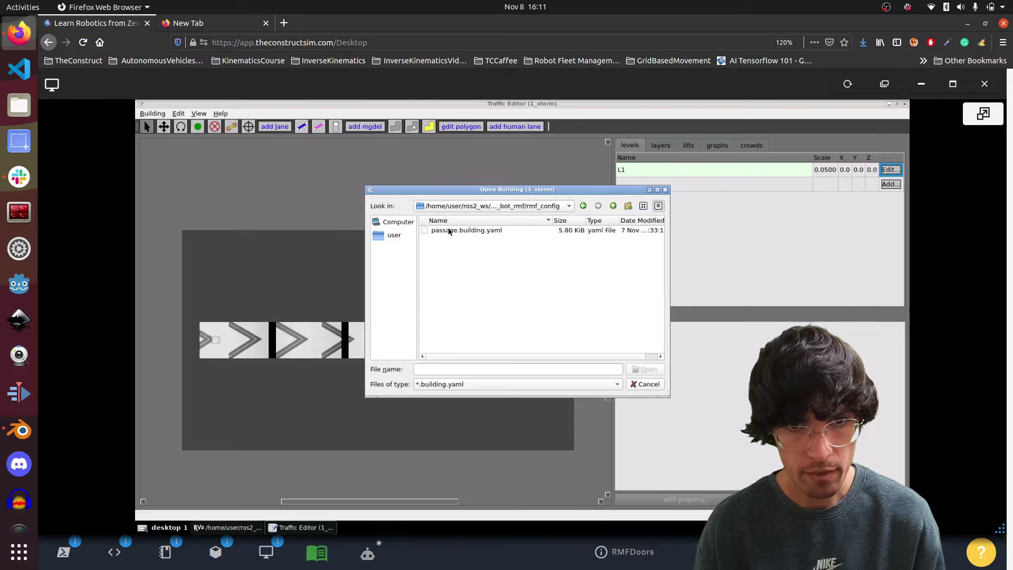
double_click(448, 231)
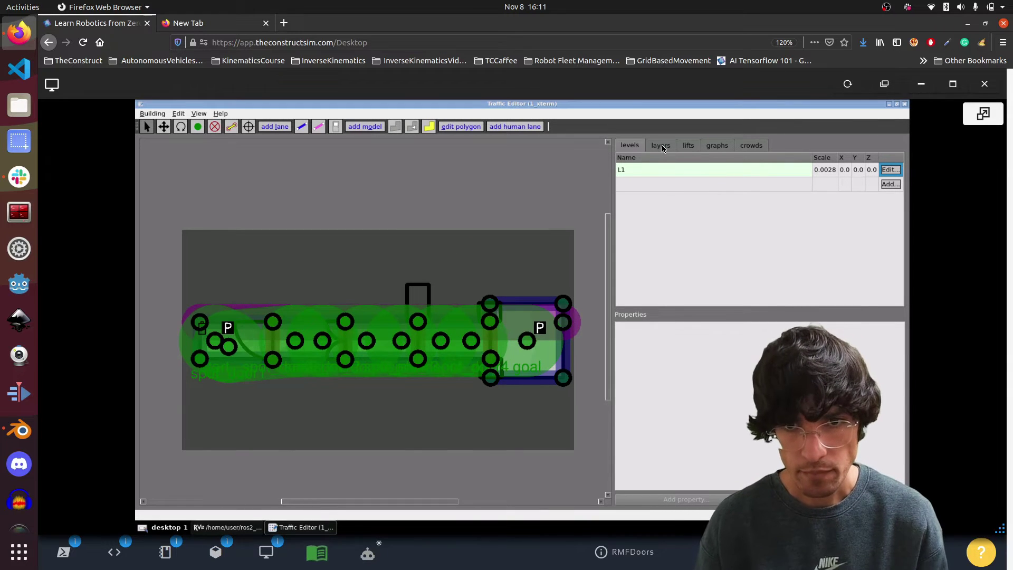
Hide Graph 0 and inspect the top measurement lane's properties.
left_click(716, 147)
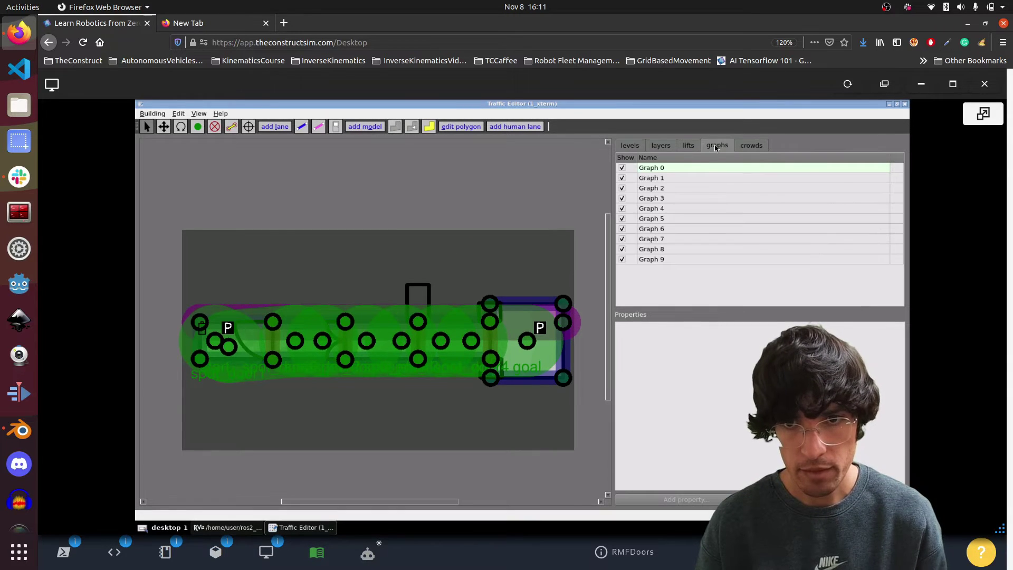
left_click(621, 167)
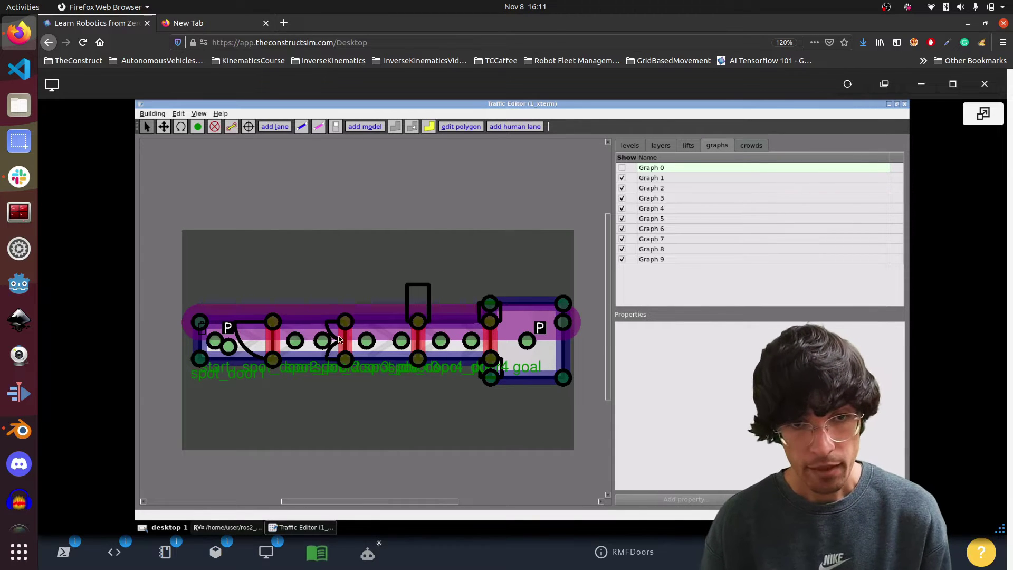
left_click(229, 317)
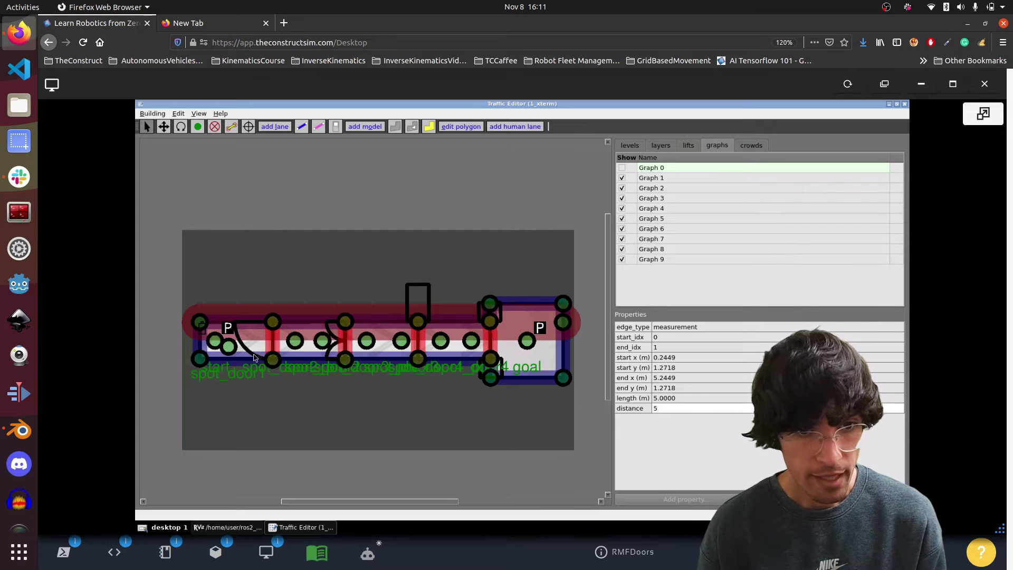
left_click(229, 362)
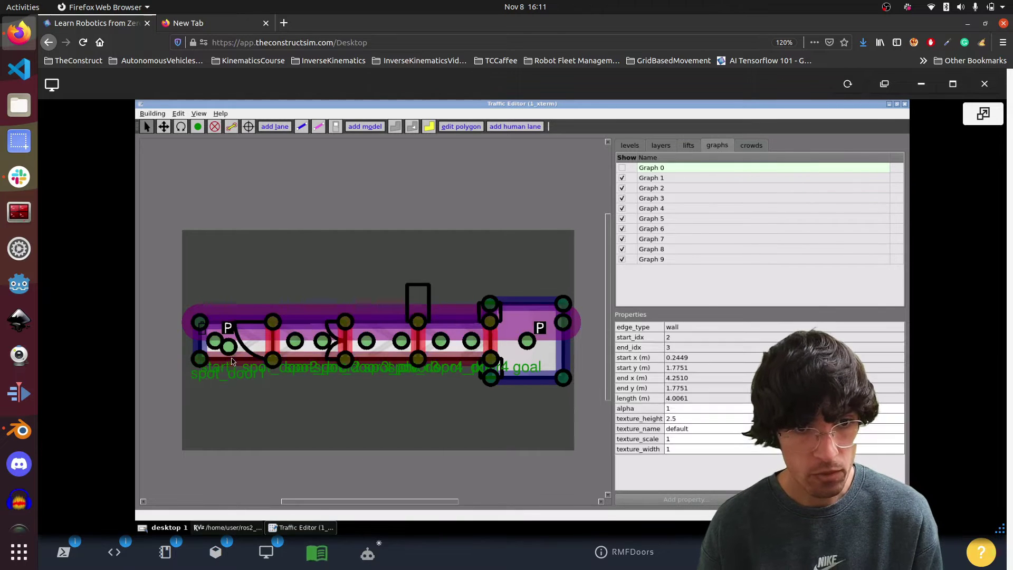
Inspect the door3_sliding door's properties, then show Graph 0 again.
left_click(513, 359)
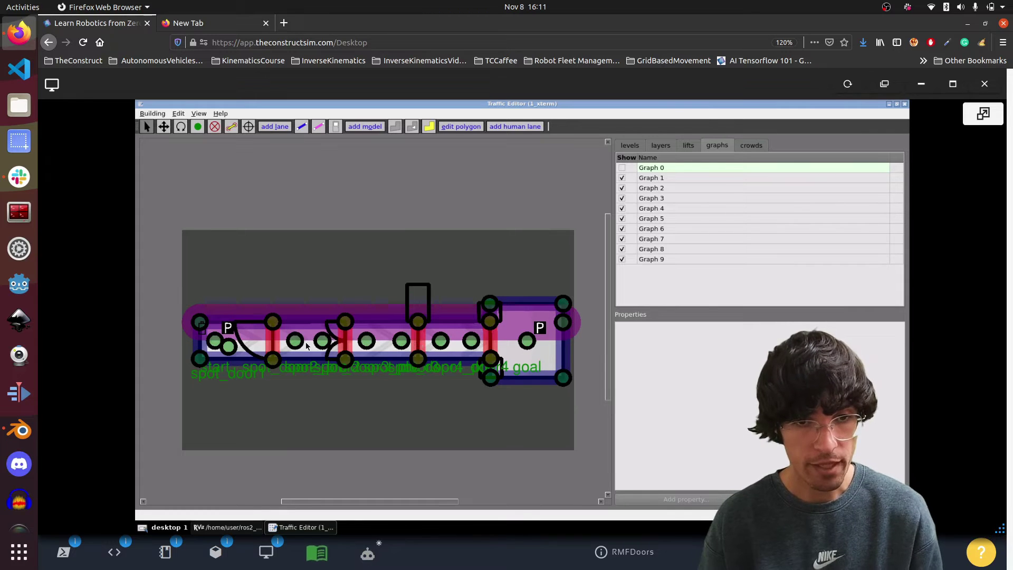
left_click(421, 345)
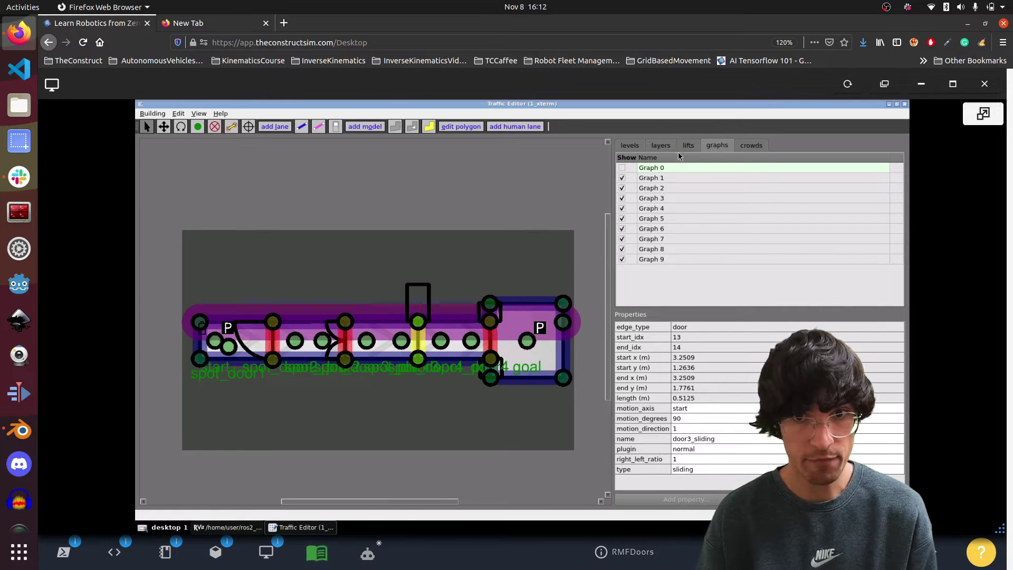
left_click(621, 168)
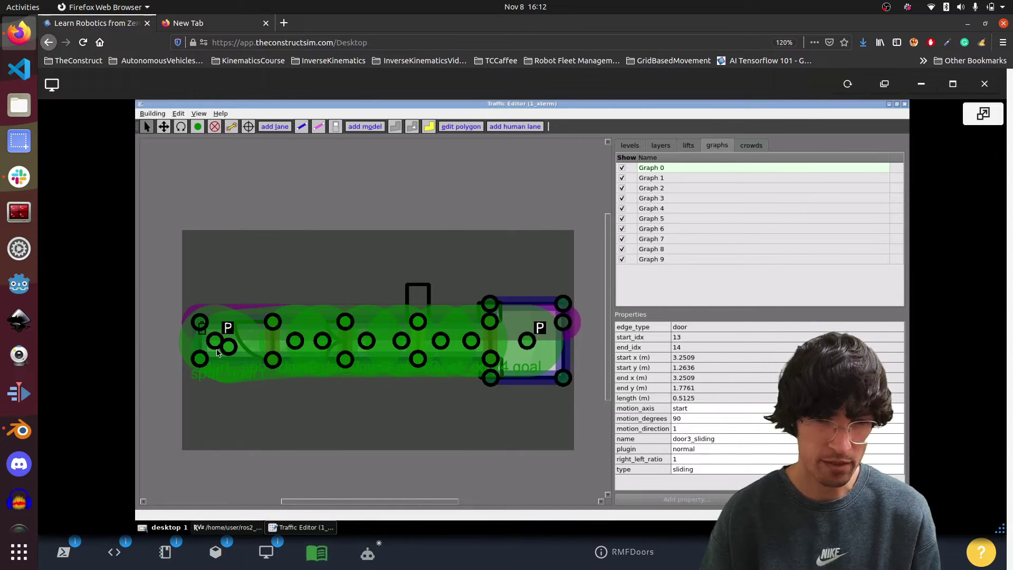
left_click(215, 342)
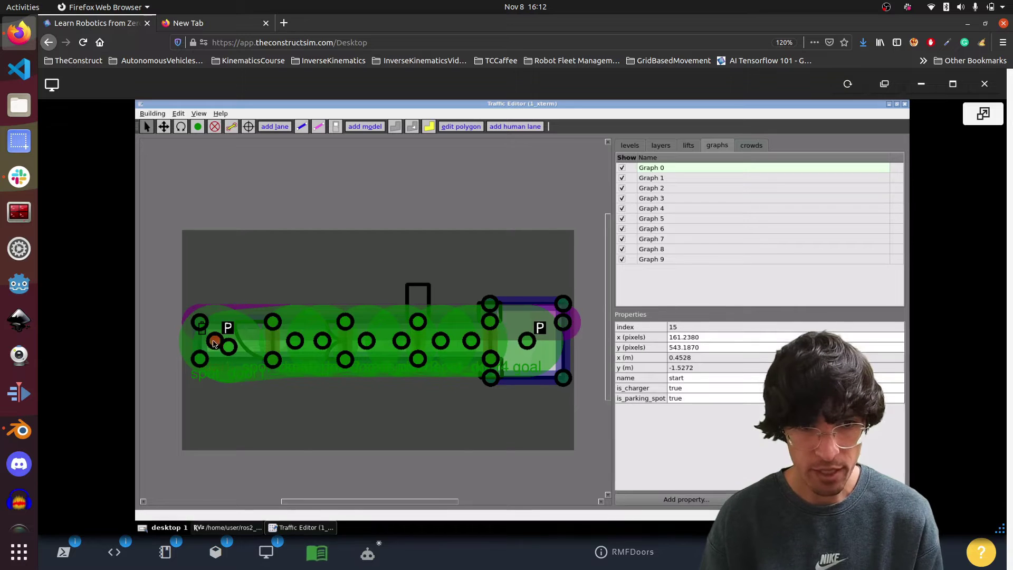
left_click(295, 341)
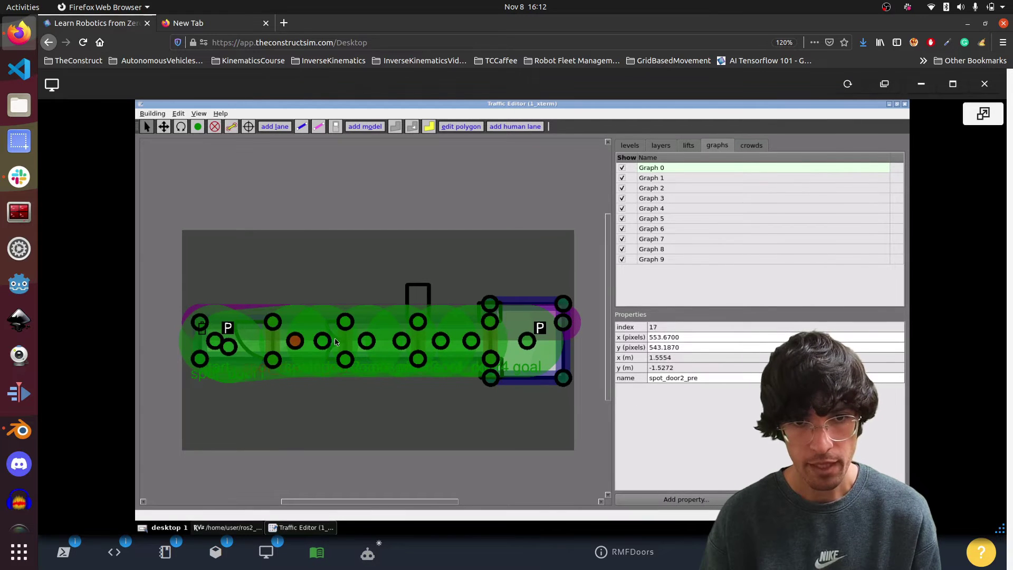
left_click(527, 341)
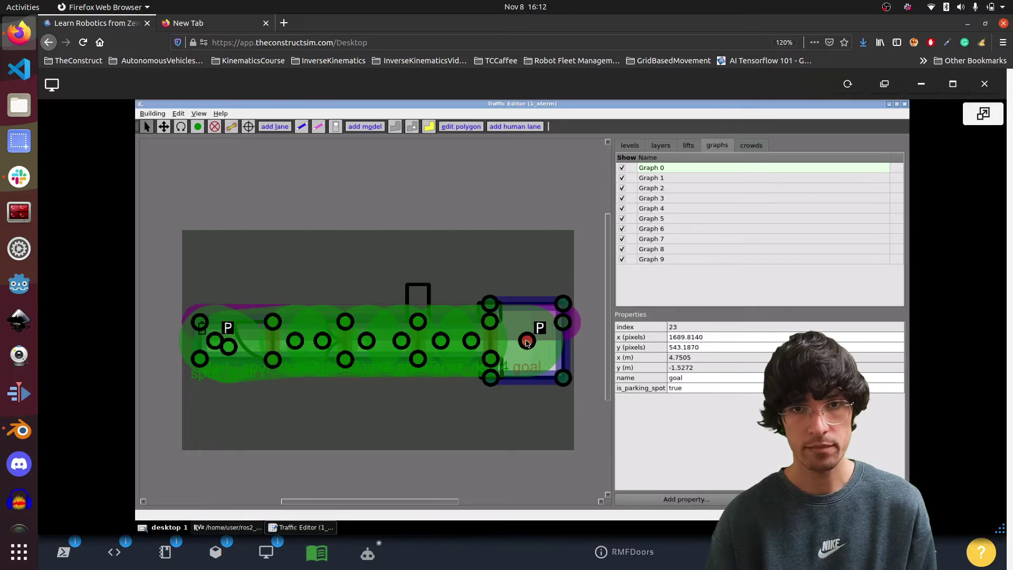
Stop Traffic Editor with Ctrl+C in the terminal and maximise the code editor.
left_click(63, 552)
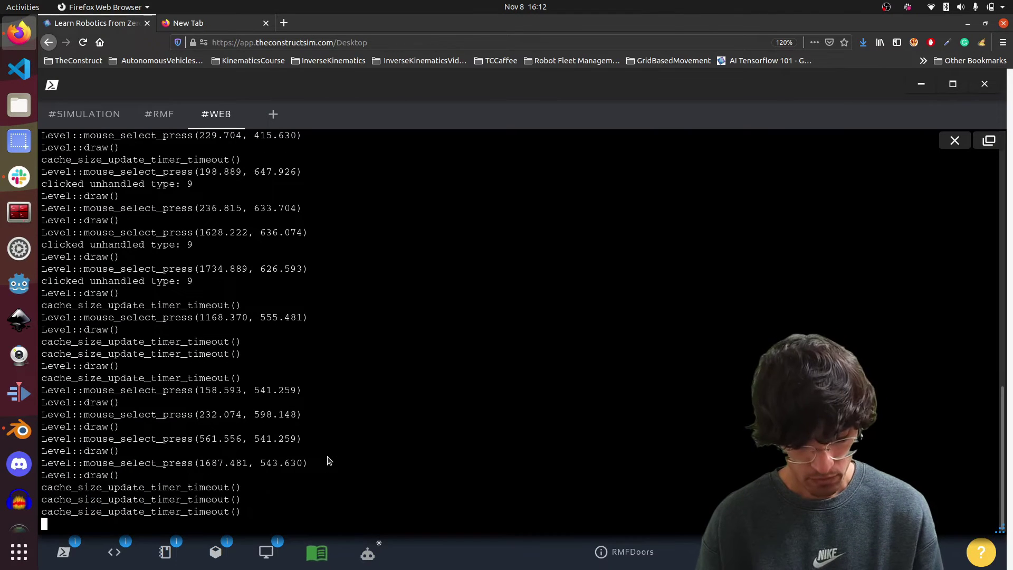
key("ctrl+c")
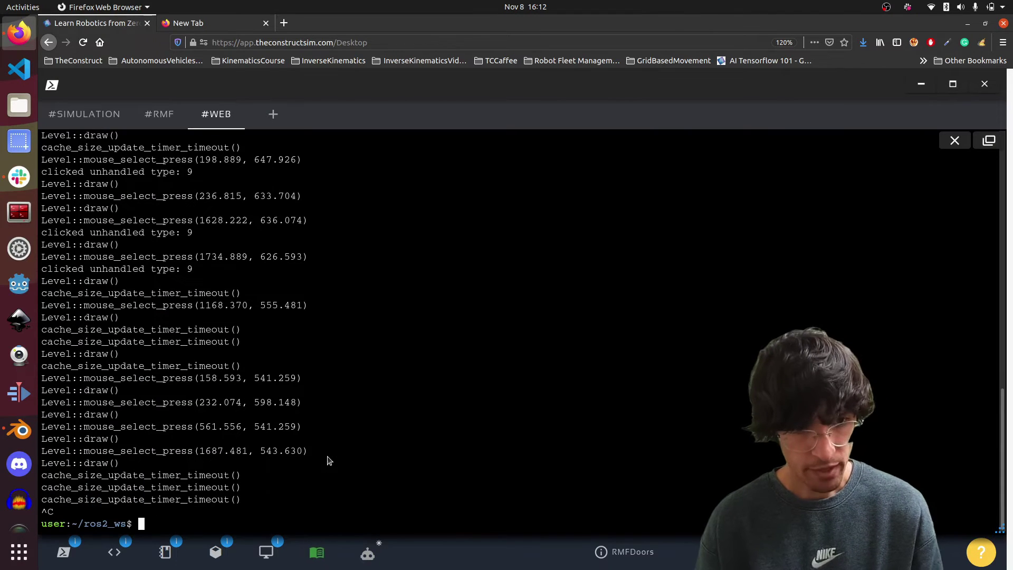
left_click(117, 551)
left_click(239, 99)
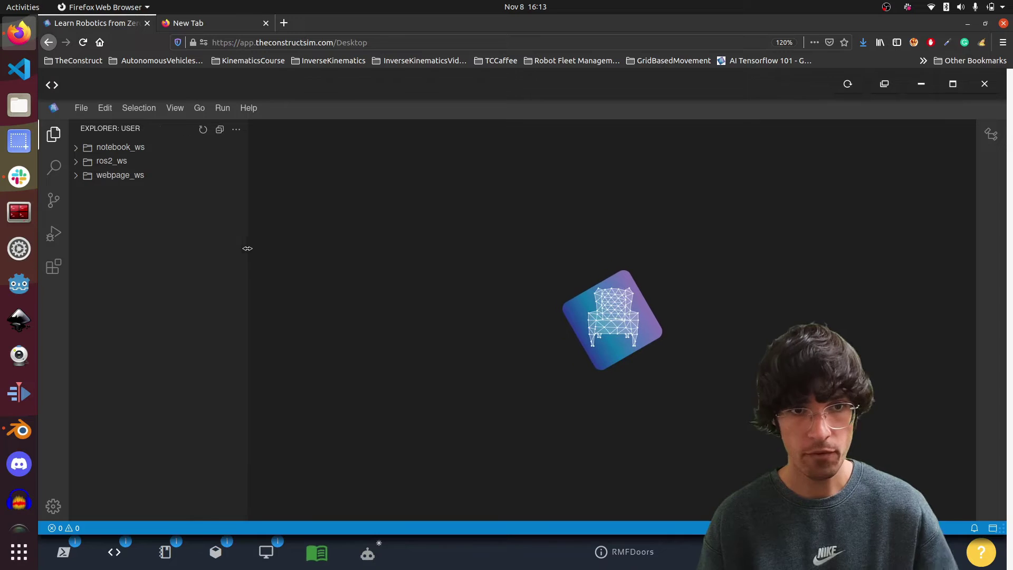
Expand ros2_ws > src > box_bot_rmf_tutorials > box_bot_rmf > rmf_config and open passage_copy.world.
left_click(84, 163)
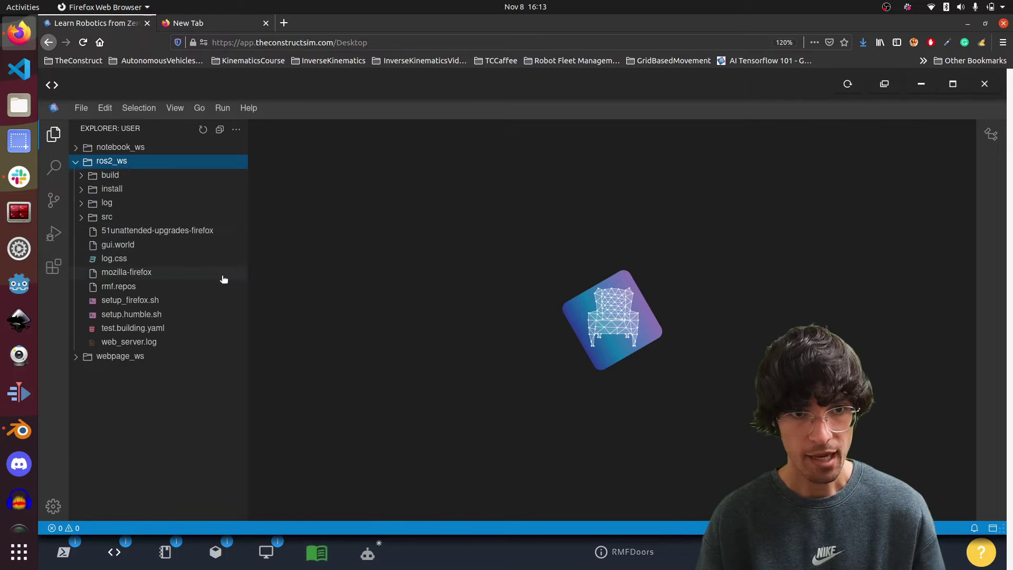
left_click_drag(248, 281, 283, 280)
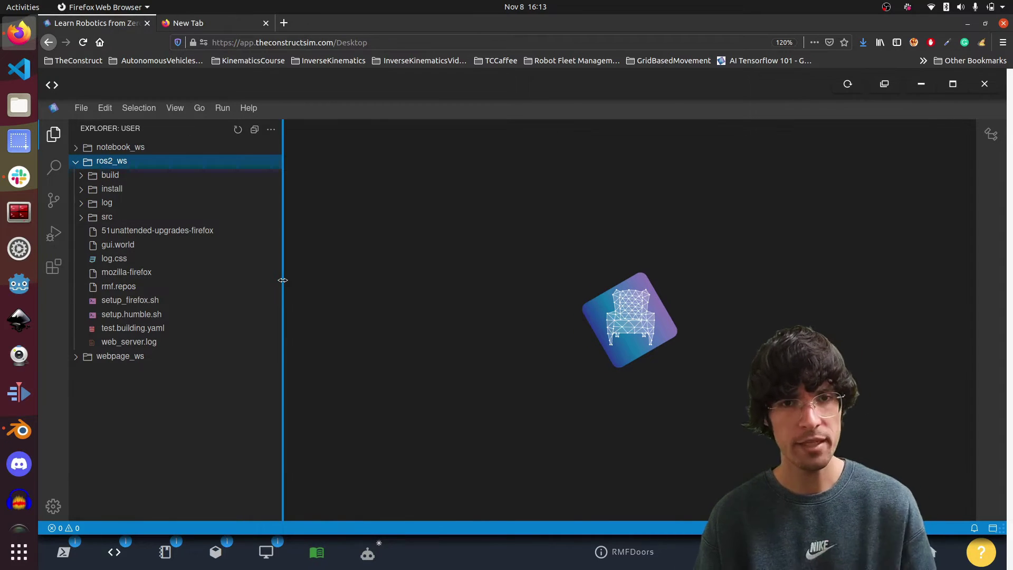
left_click(85, 217)
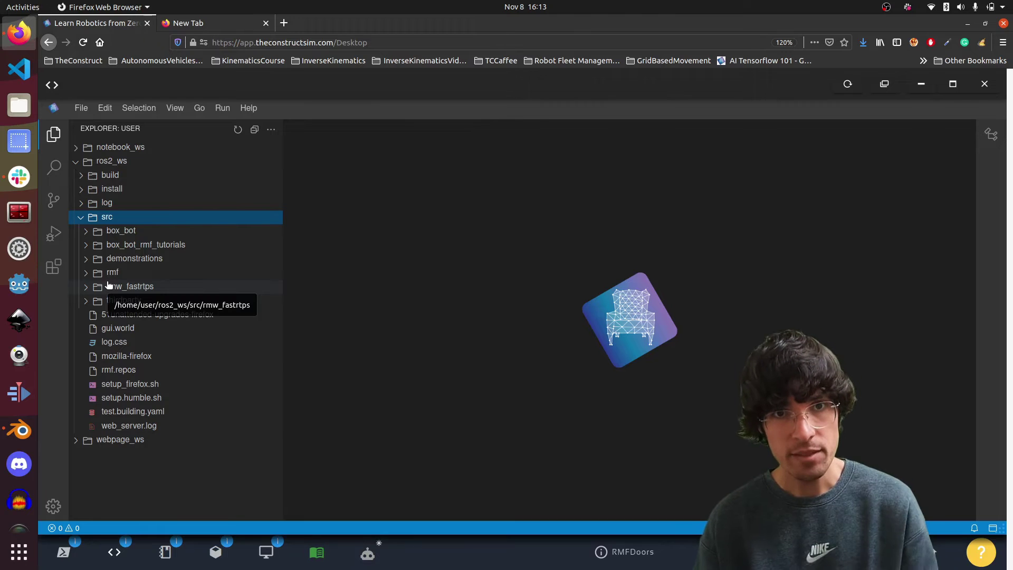
left_click(85, 247)
left_click(92, 258)
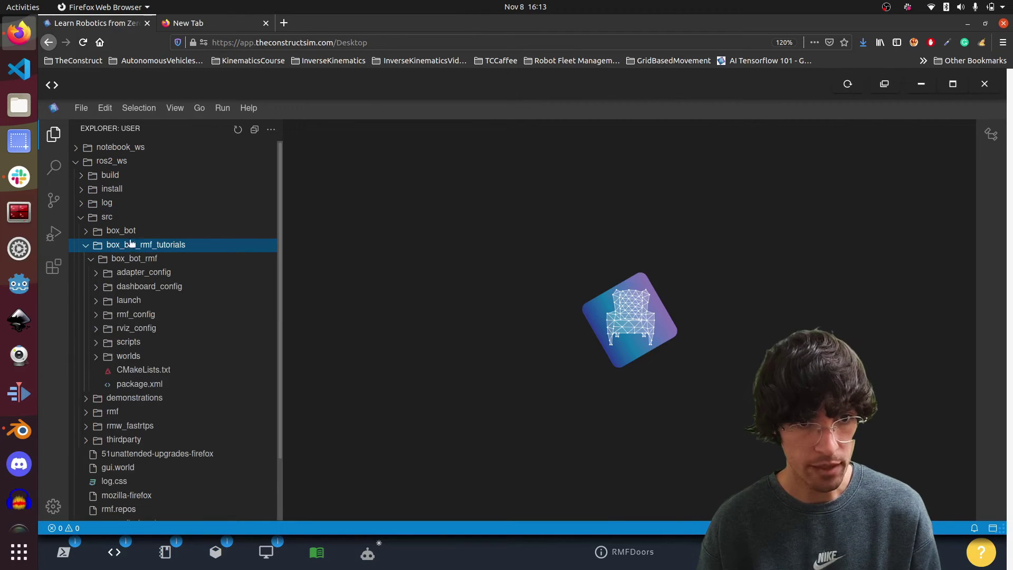
left_click(98, 316)
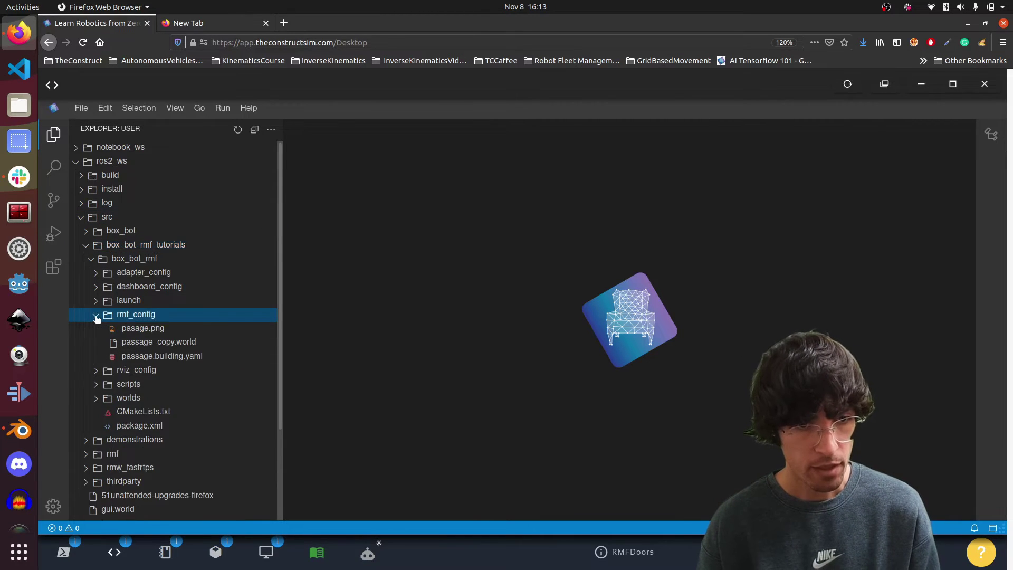
left_click(151, 344)
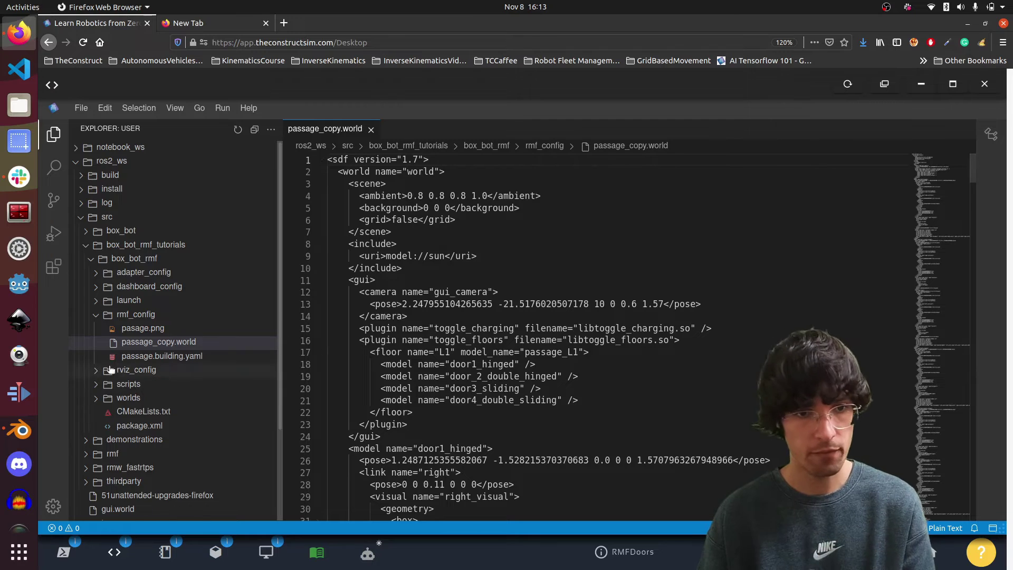
Glance at passage.building.yaml and the door3_sliding name, then open worlds/box_bot_passage.world.
left_click(142, 356)
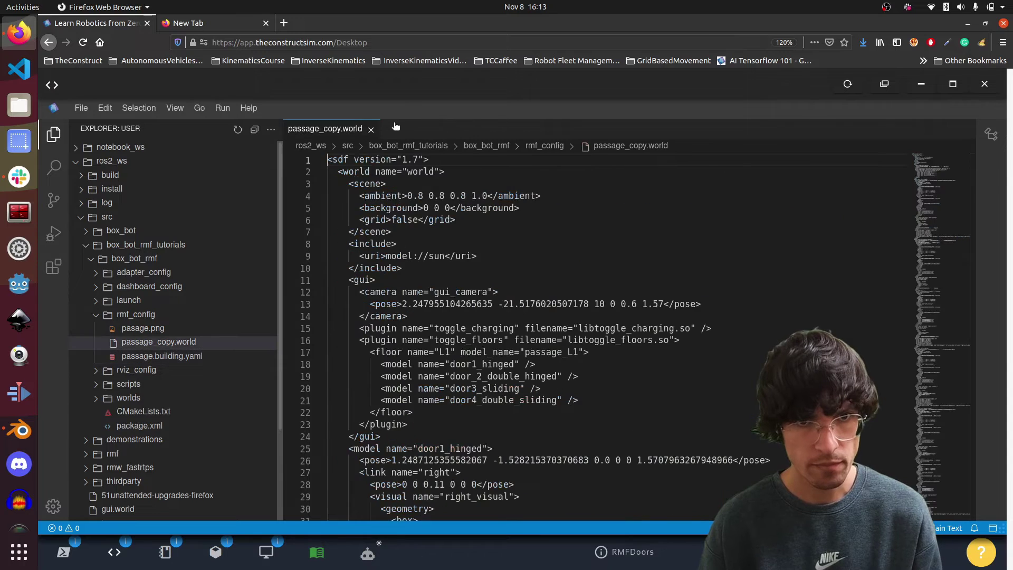
left_click(475, 129)
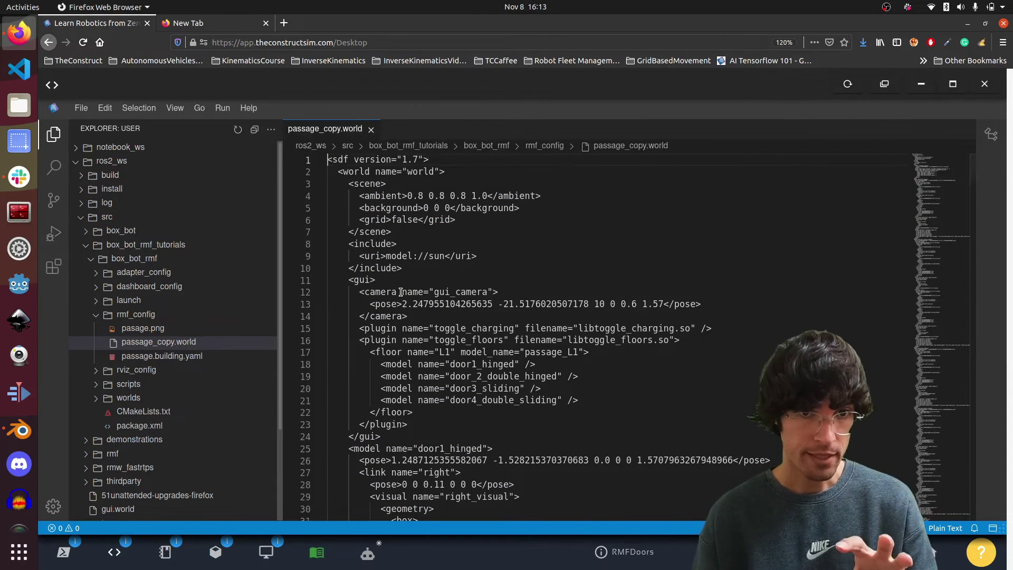
double_click(505, 388)
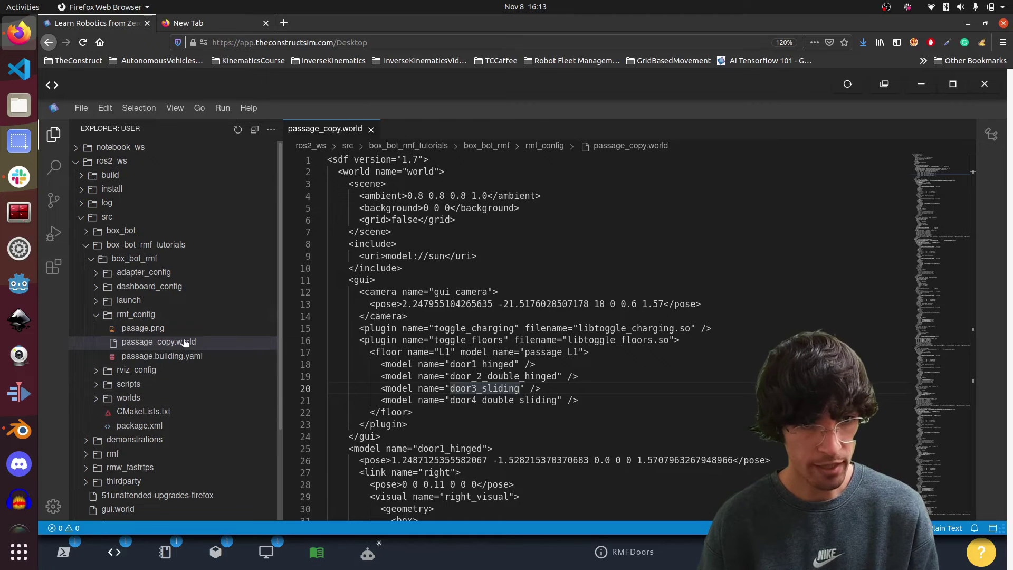
left_click(105, 399)
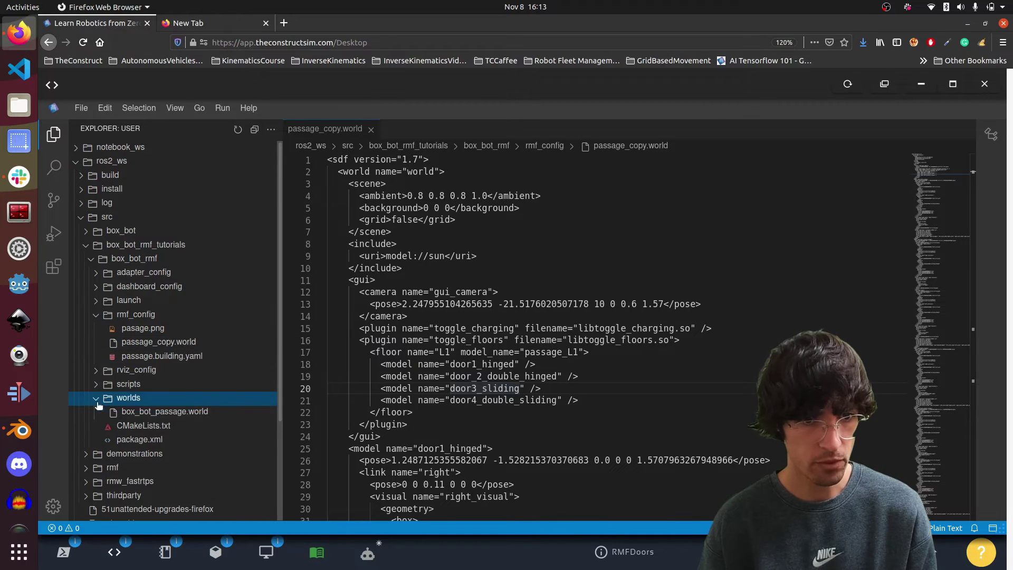
left_click(147, 412)
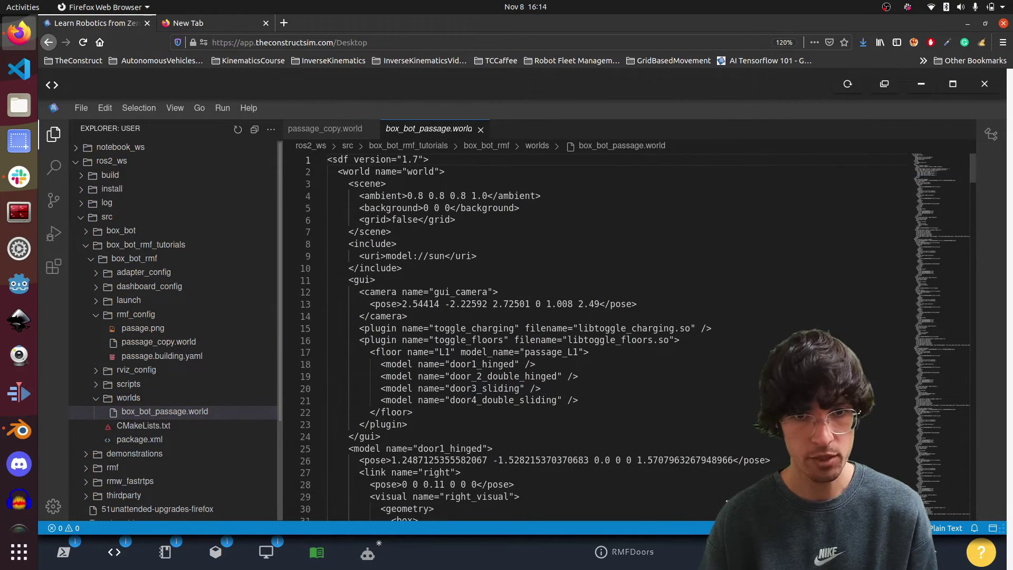
Set the world file's syntax language to XML.
left_click(945, 528)
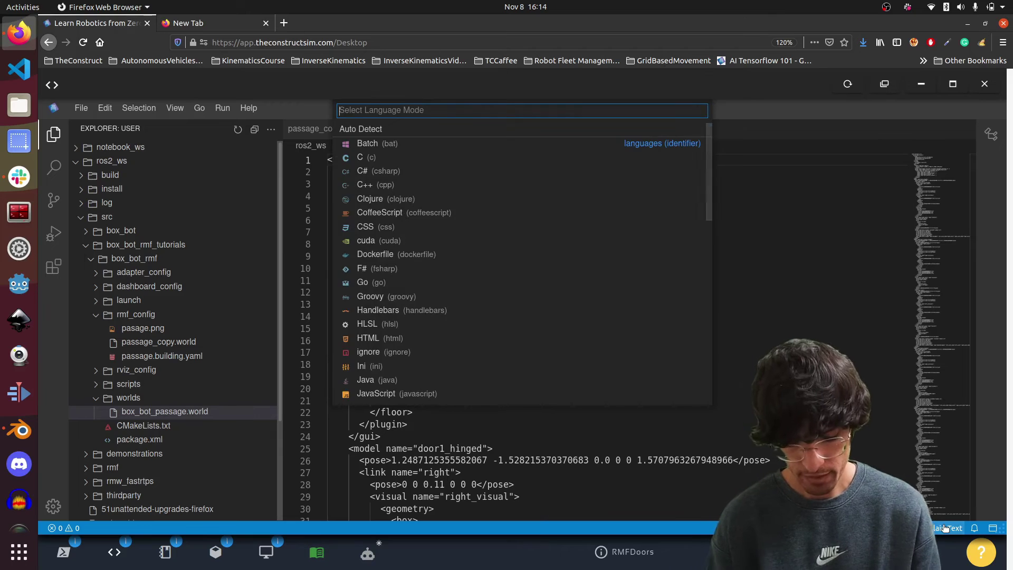
type("xml")
key("Return")
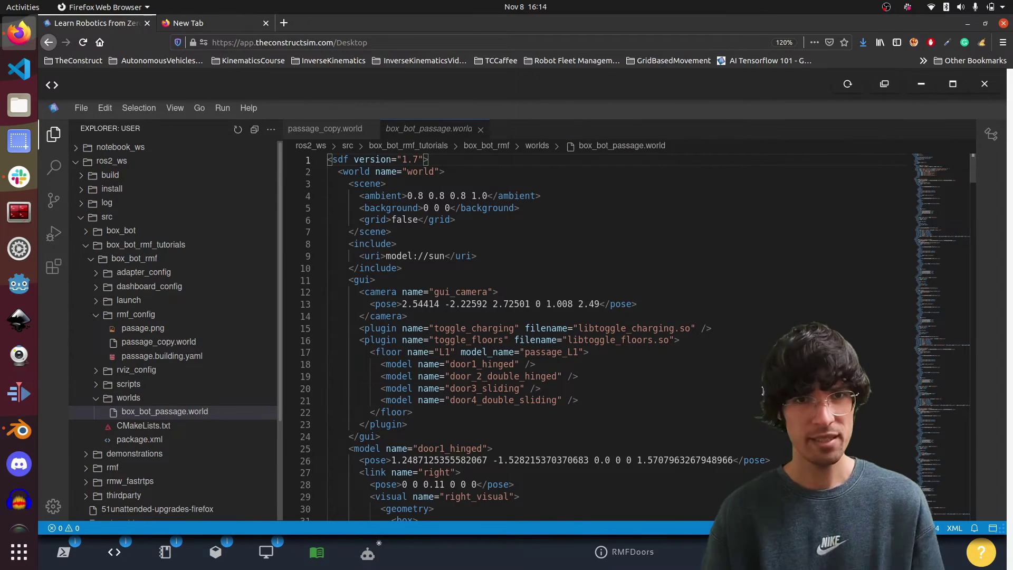
Search for libdoor and confirm door1_hinged matches on lines 73 and 79.
left_click(671, 399)
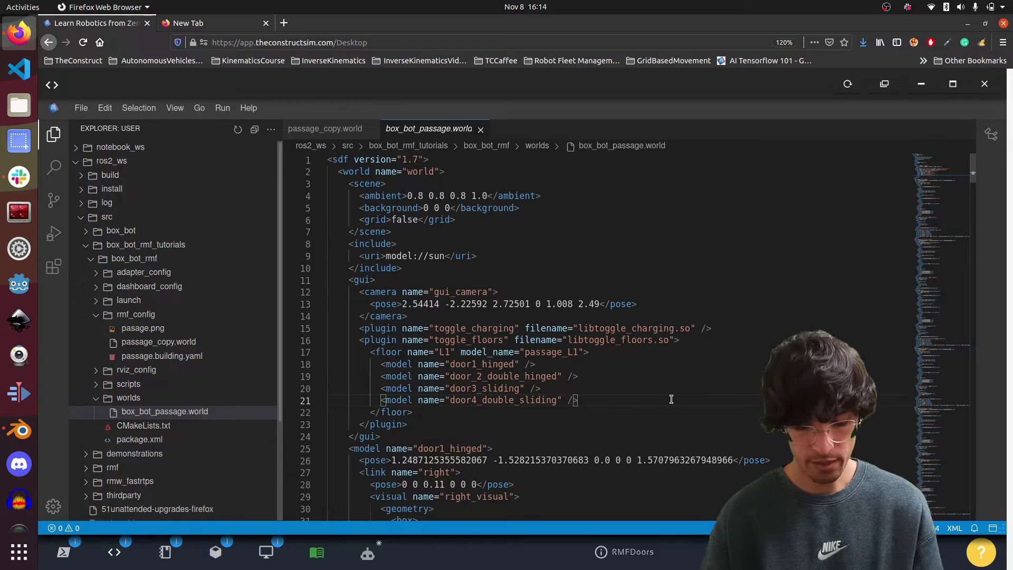
key("ctrl+f")
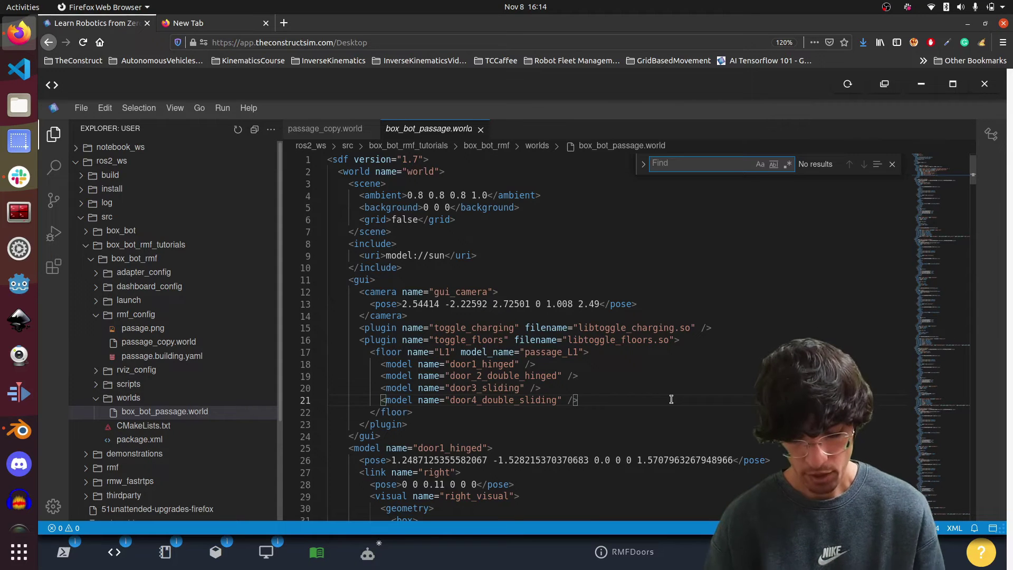
type("libdoor")
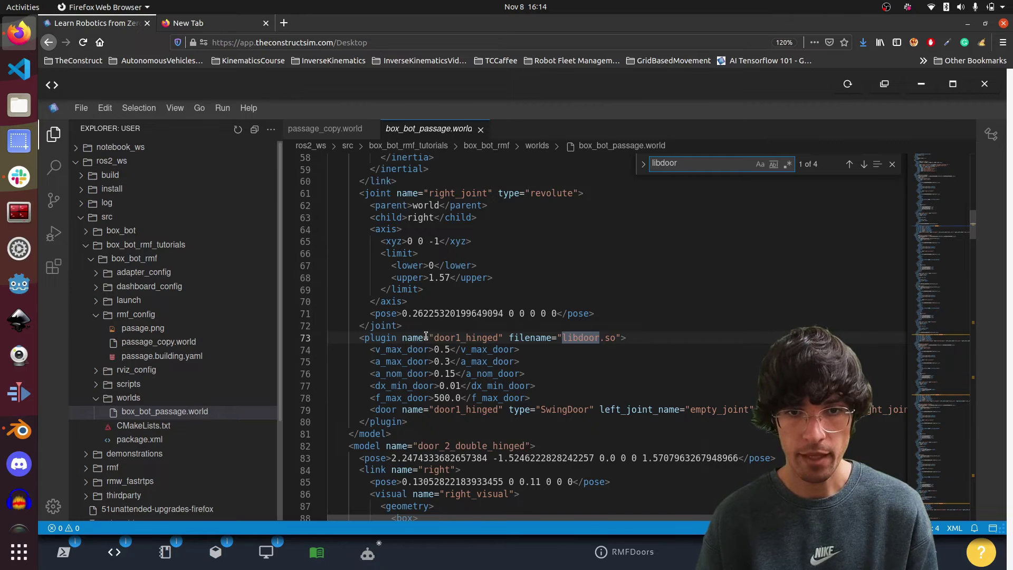
left_click_drag(408, 338, 498, 338)
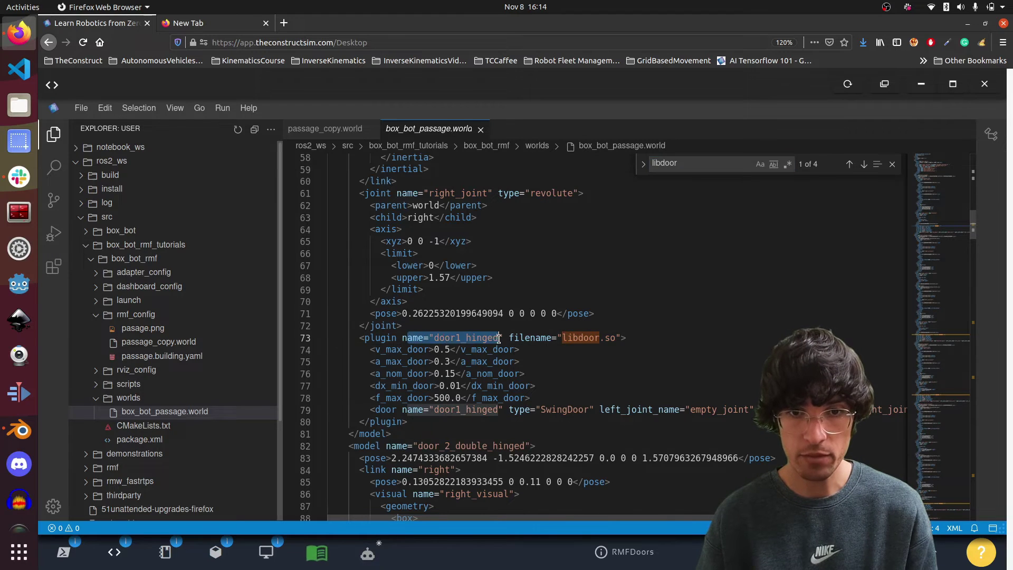
double_click(436, 338)
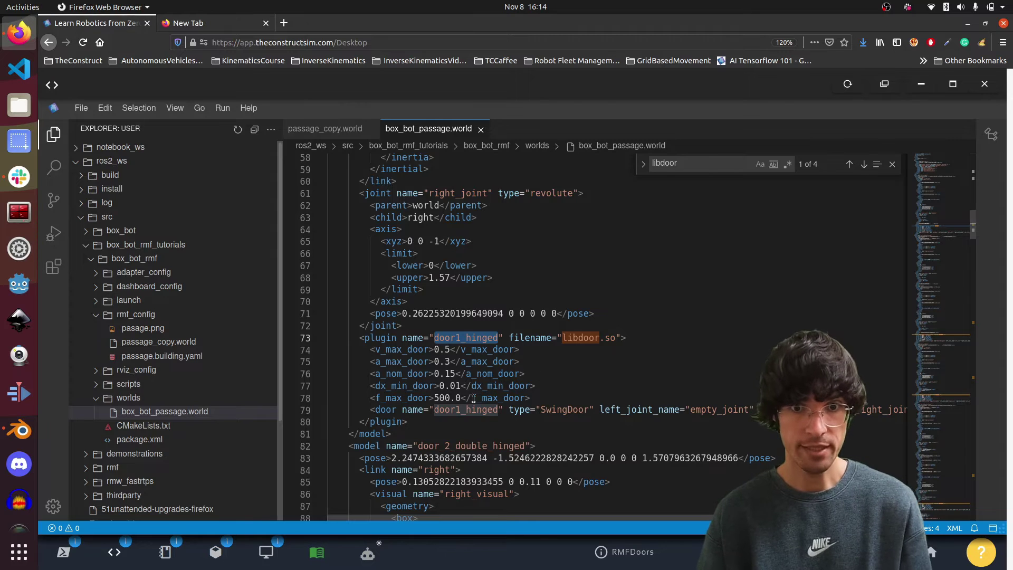
left_click(462, 409)
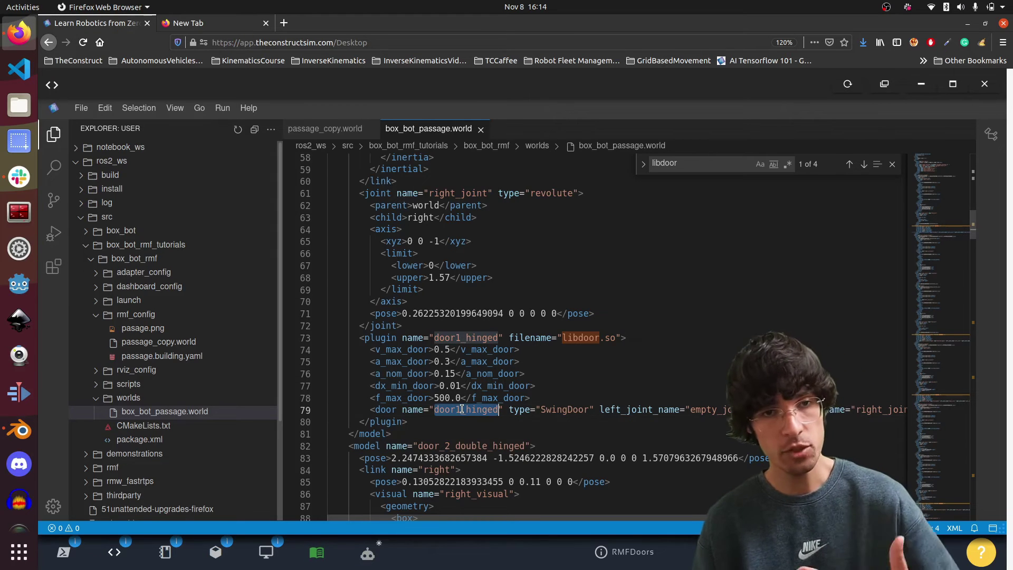
double_click(462, 410)
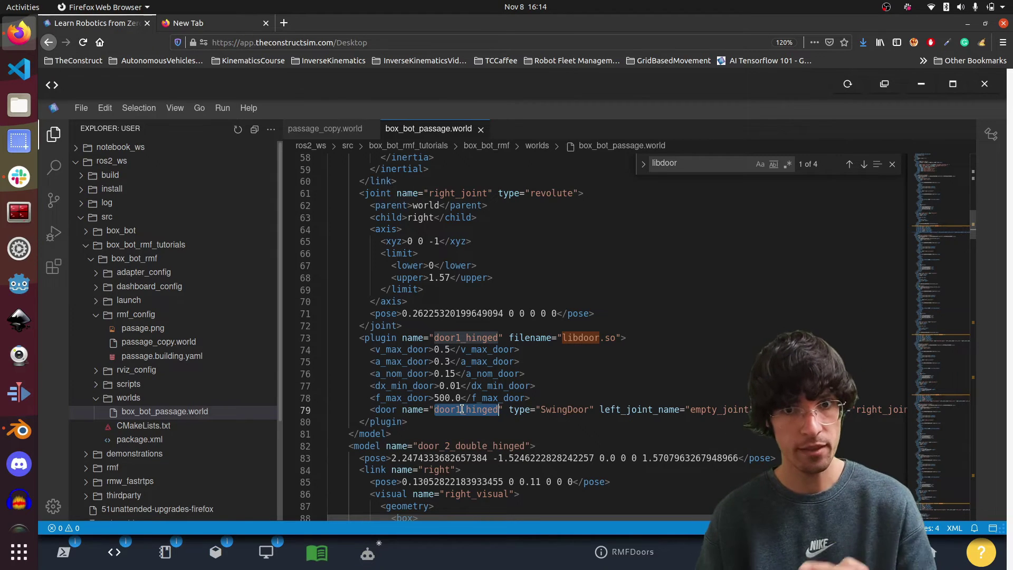
double_click(479, 337)
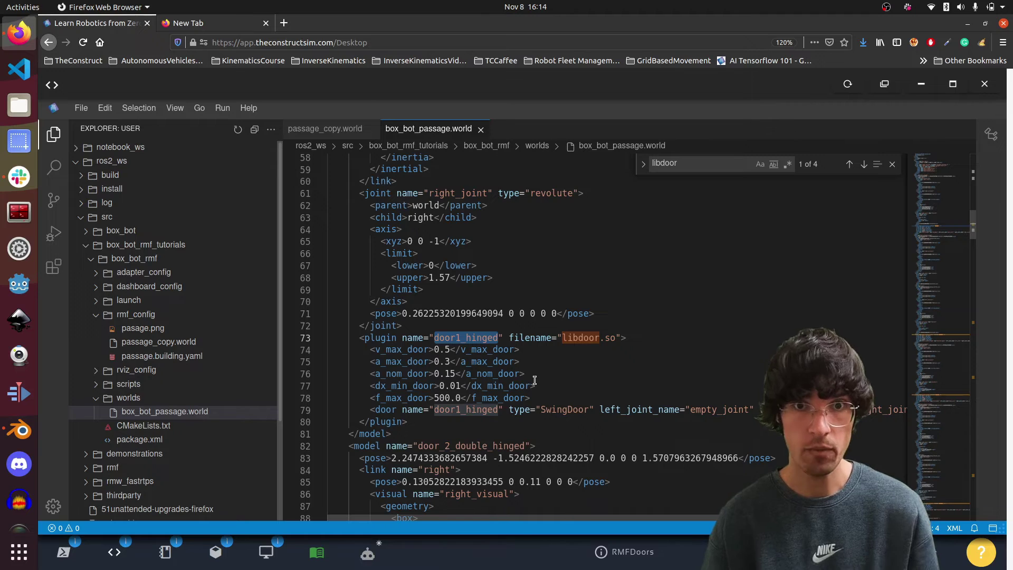
left_click(164, 552)
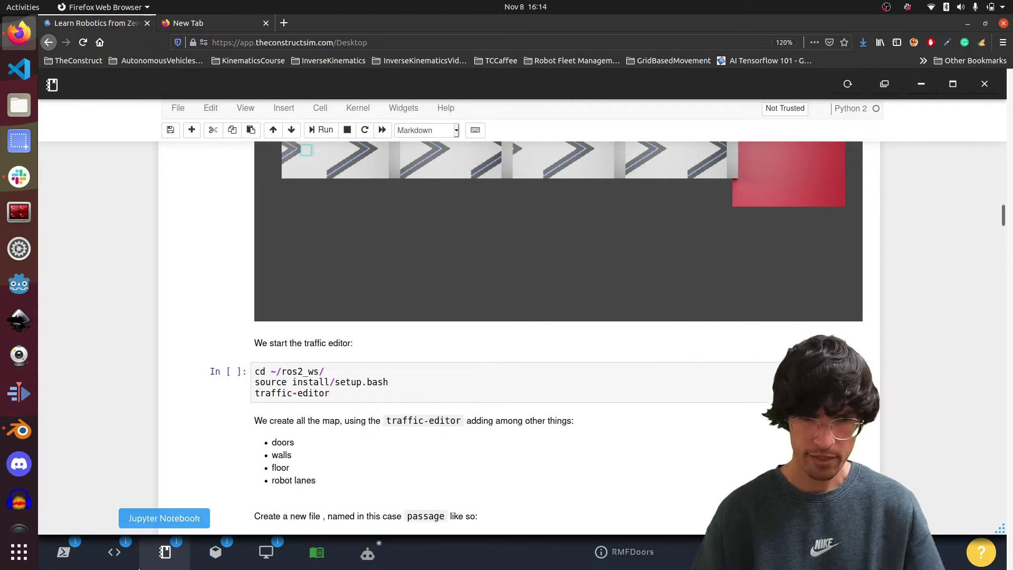
Scroll the notebook tutorial past the door-node images to the Start RMF section.
mouse_move(68, 553)
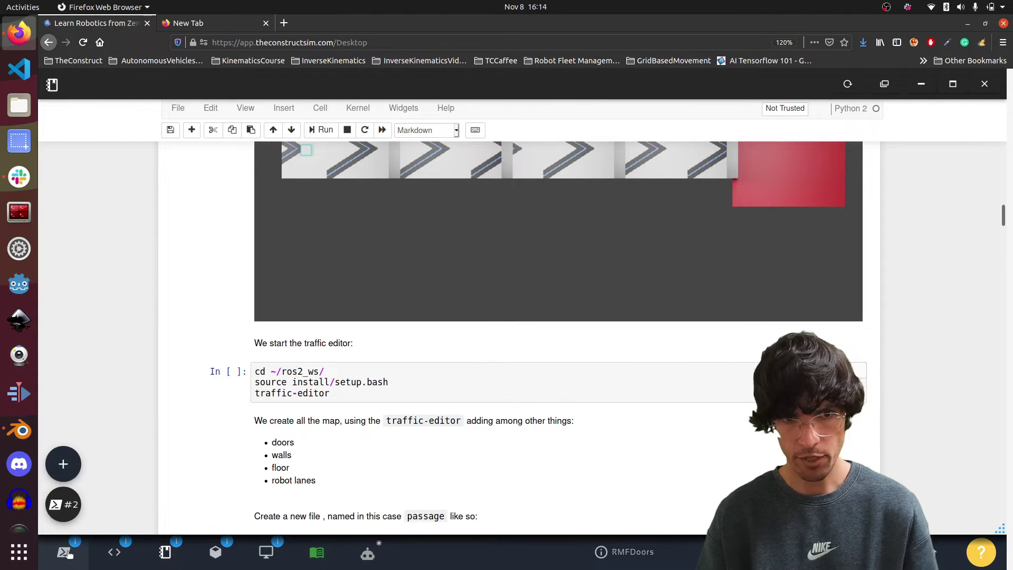
left_click(114, 552)
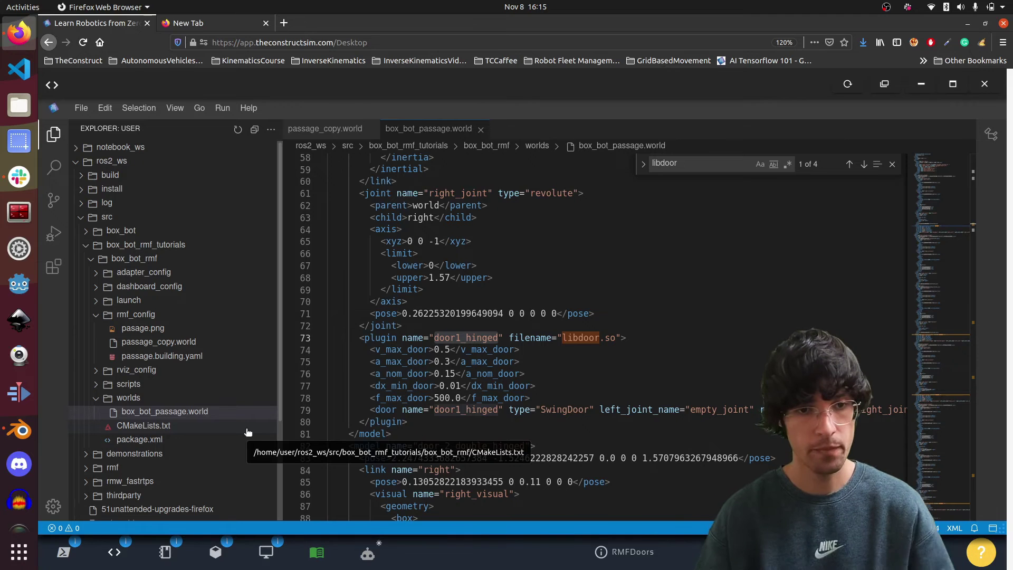
left_click(165, 551)
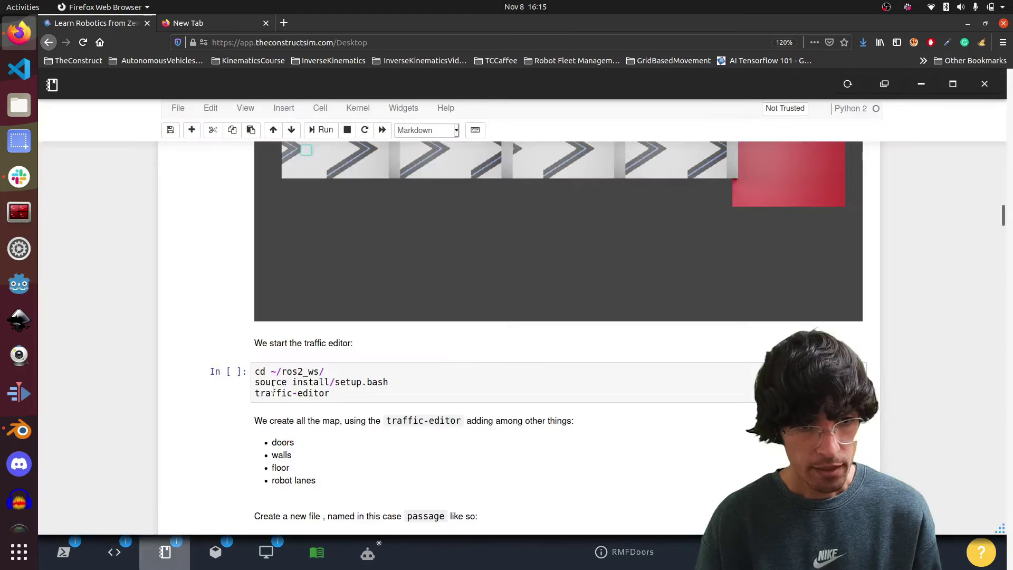
scroll(343, 417, "down", 1)
scroll(343, 413, "down", 15)
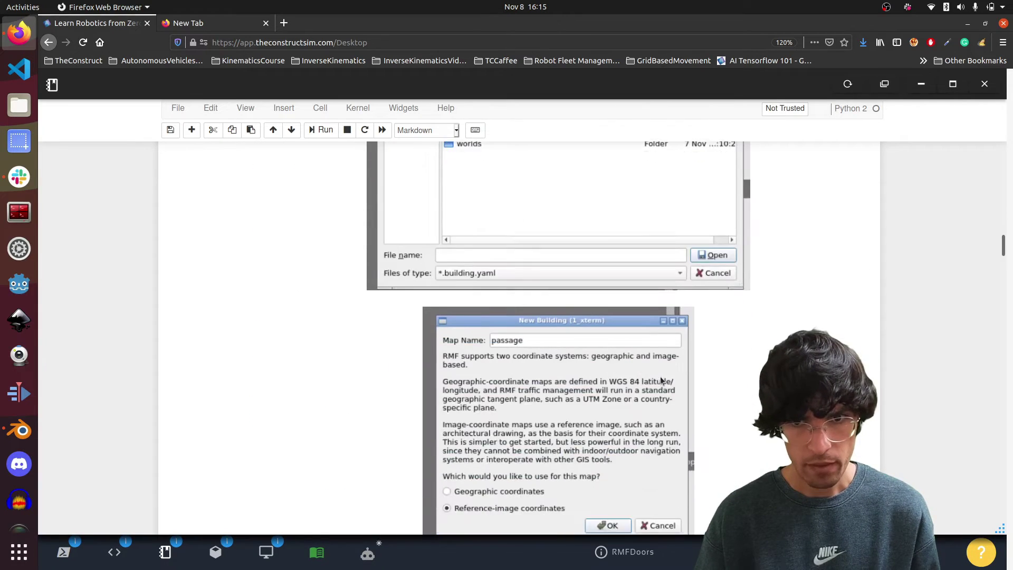
left_click_drag(1004, 251, 1010, 457)
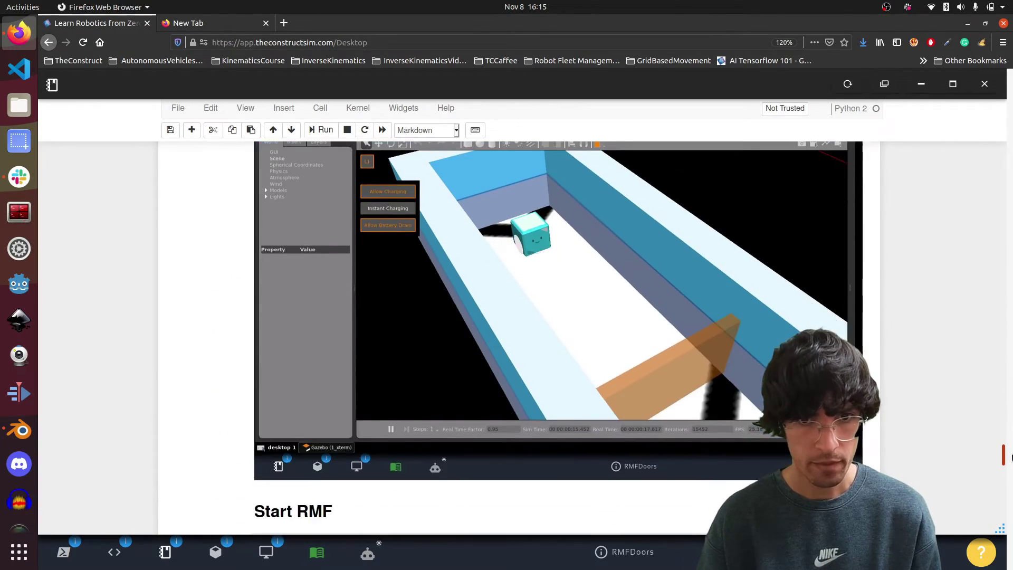
Copy the simulation launch cell and run it in the SIMULATION terminal shell.
scroll(683, 322, "up", 4)
left_click(847, 295)
mouse_move(64, 552)
left_click(61, 502)
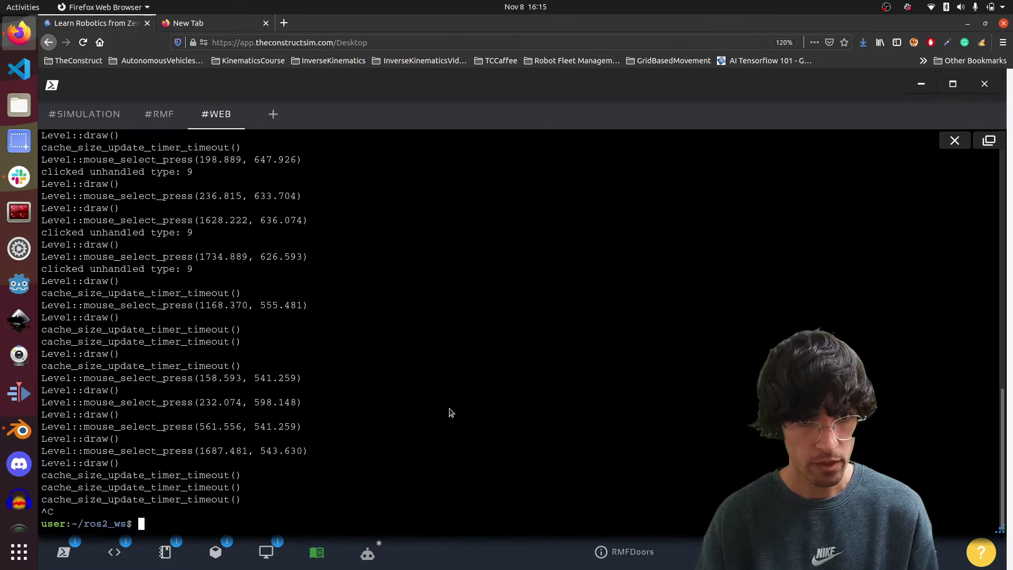
key("ctrl+shift+v")
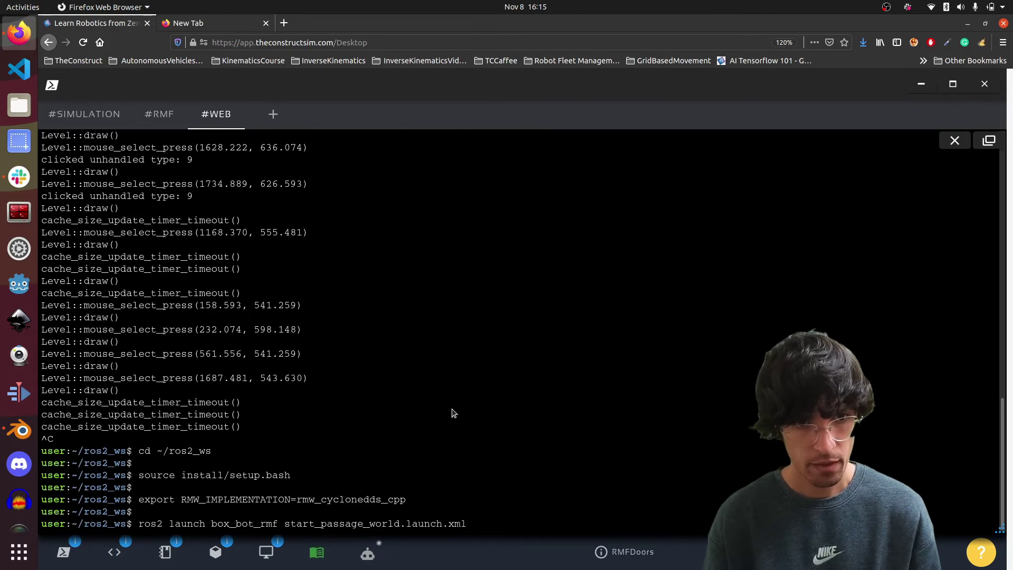
key("Return")
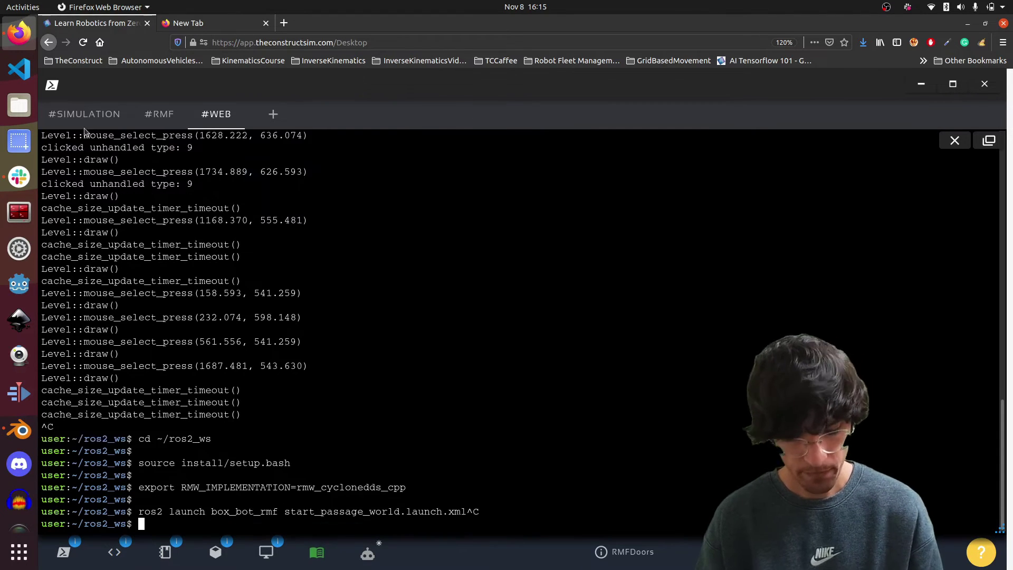
left_click(84, 114)
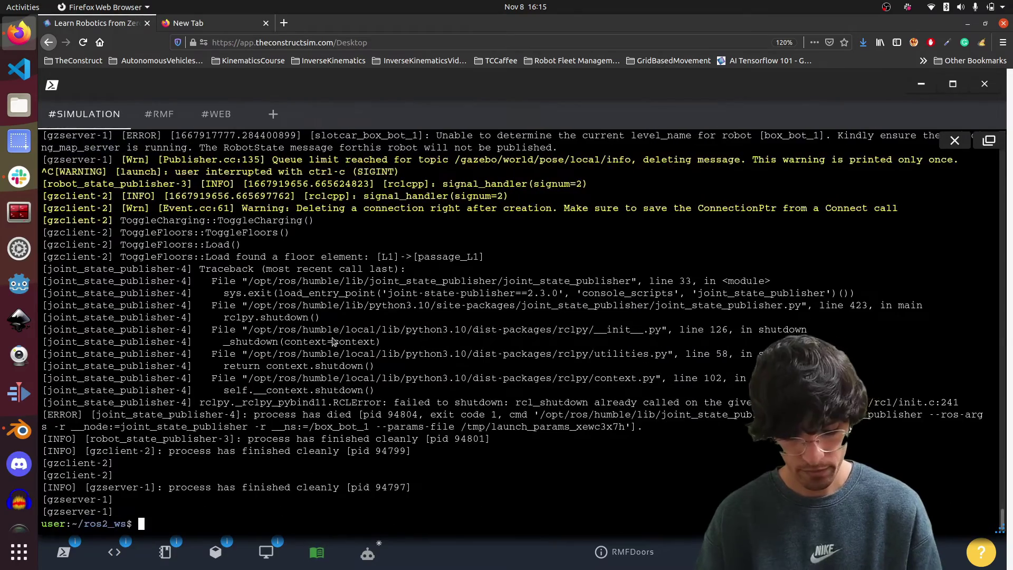
key("ctrl+shift+v")
key("Return")
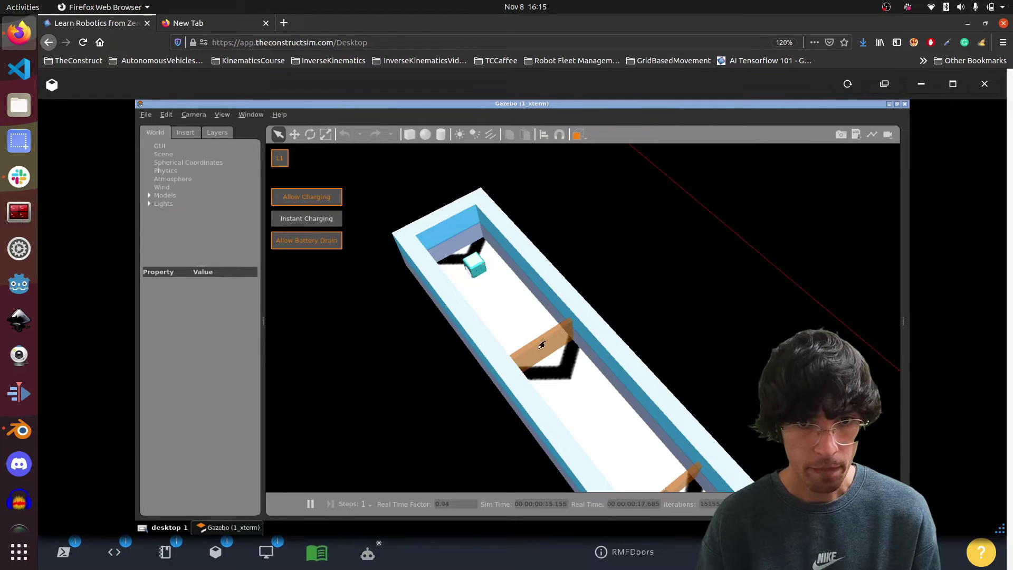
Orbit the Gazebo view along the corridor to inspect its doors and the robot.
middle_click_drag(541, 345, 519, 314)
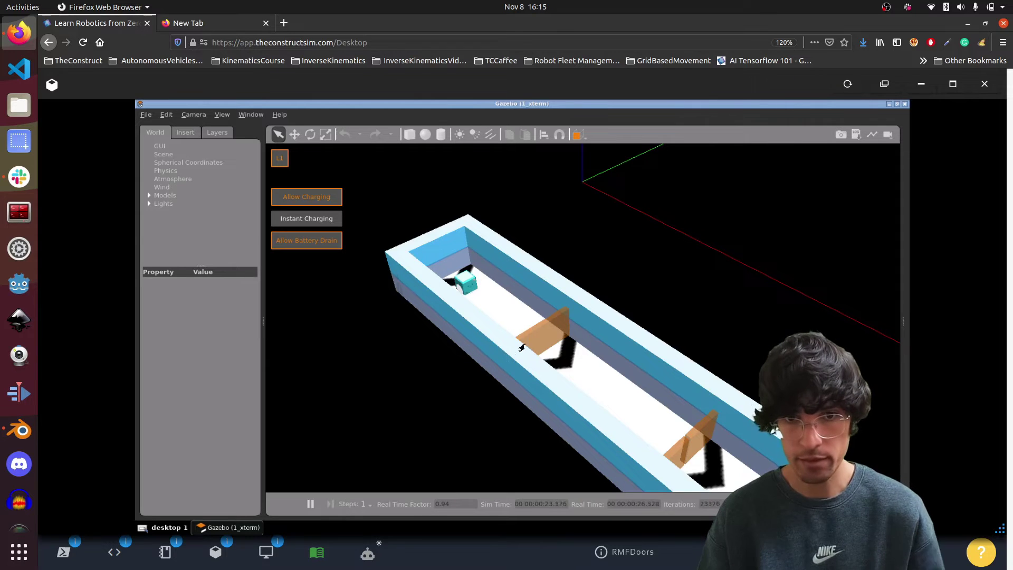
middle_click_drag(520, 350, 516, 353)
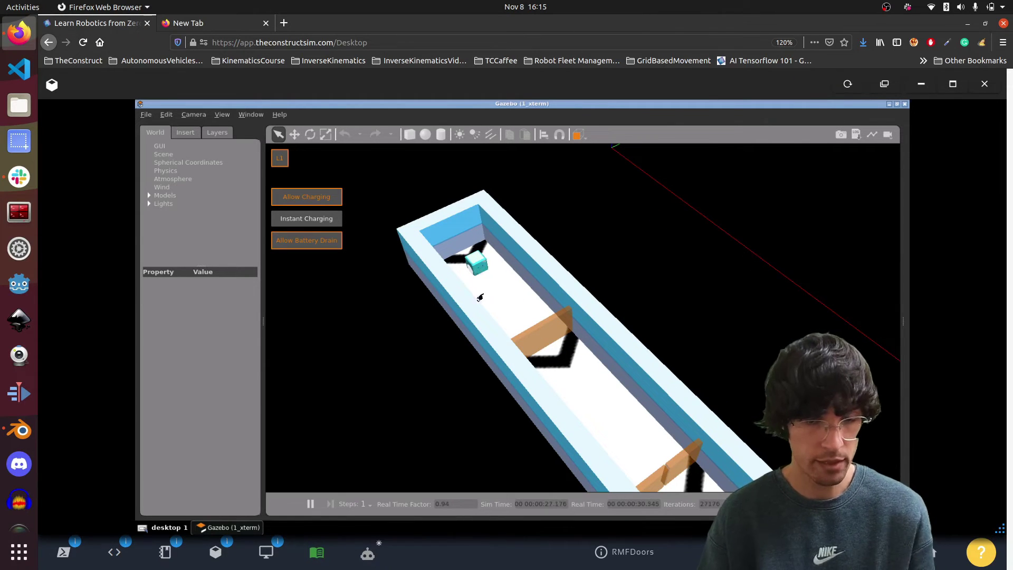
middle_click_drag(497, 347, 495, 349)
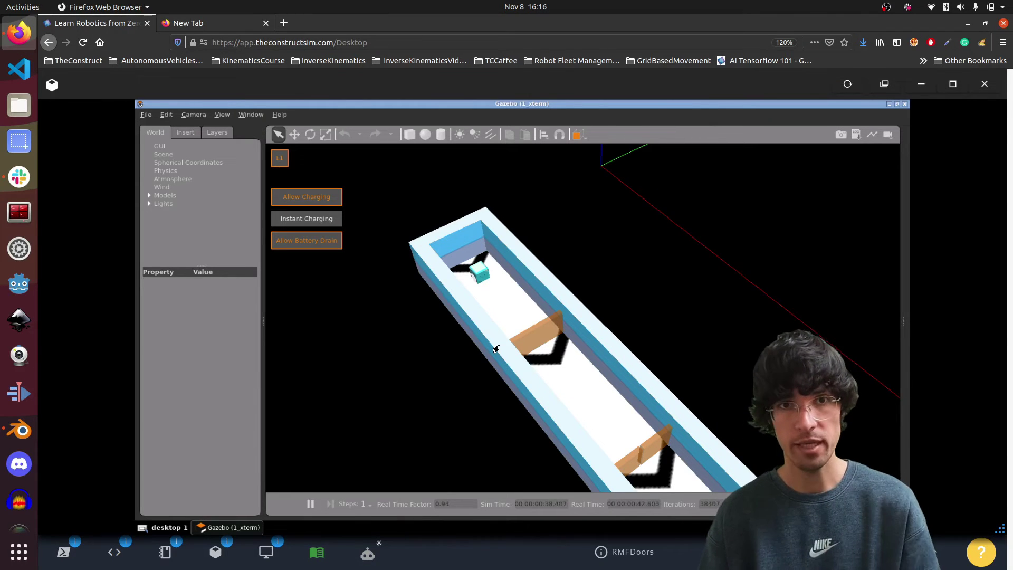
middle_click_drag(527, 337, 691, 304)
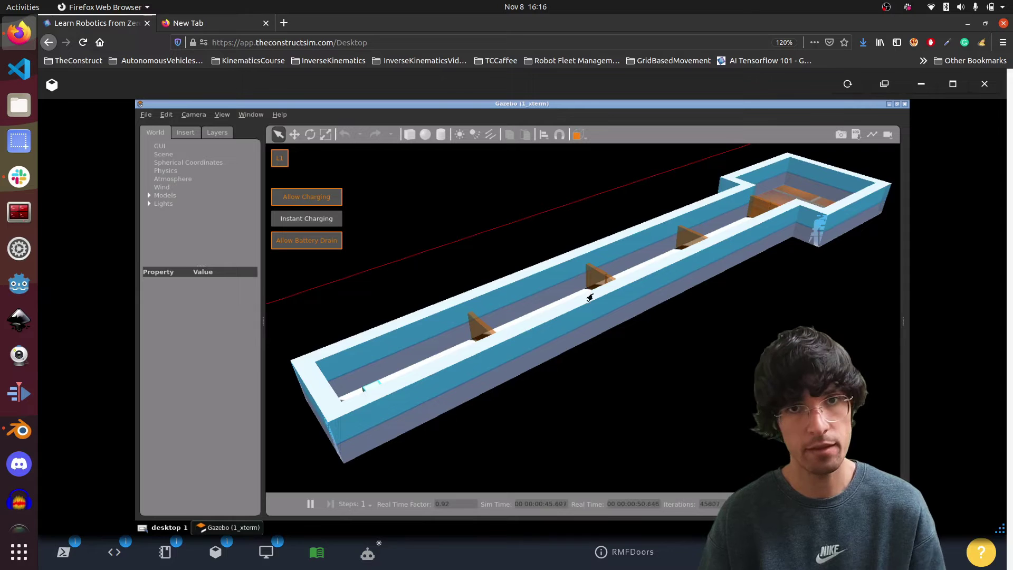
middle_click_drag(591, 306, 486, 343)
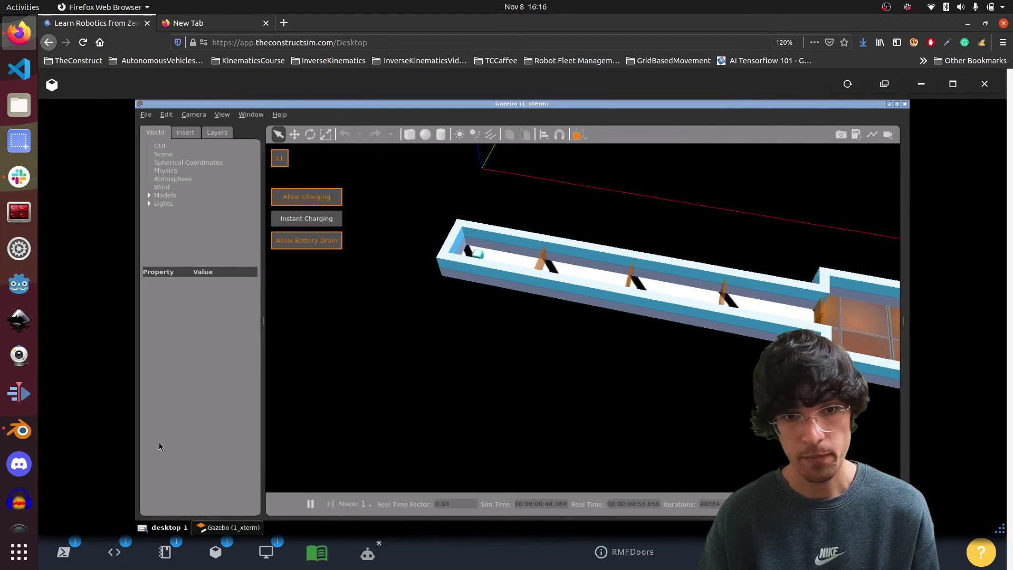
Copy the Start RMF commands and run them in shell #2.
left_click(165, 552)
scroll(382, 334, "down", 5)
scroll(406, 410, "down", 4)
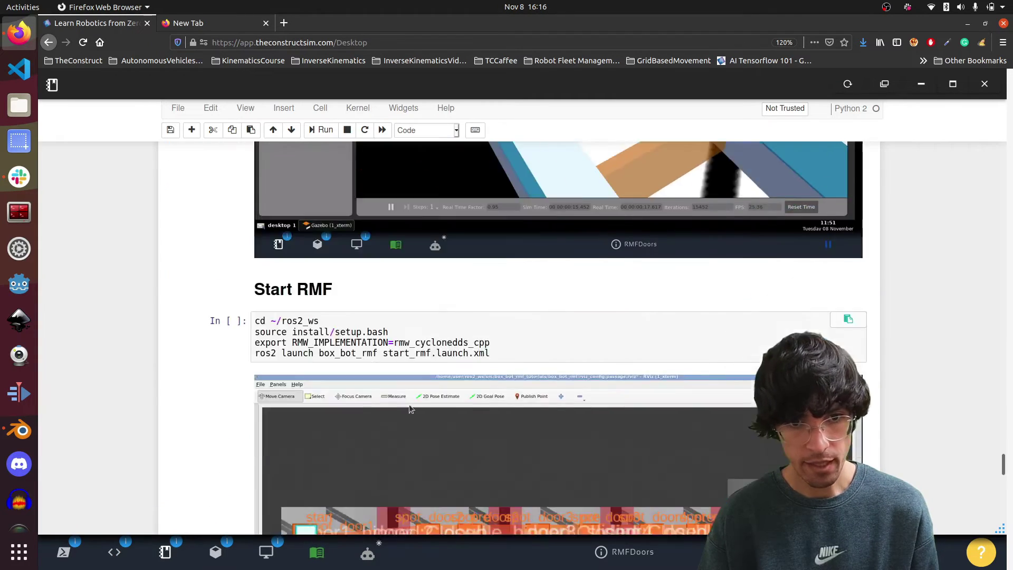
left_click(837, 321)
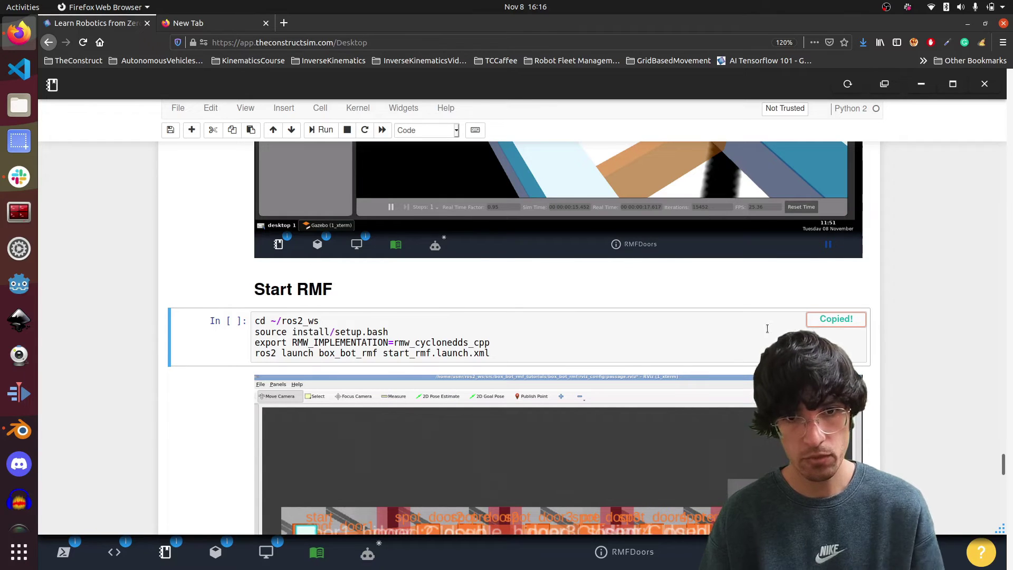
mouse_move(64, 552)
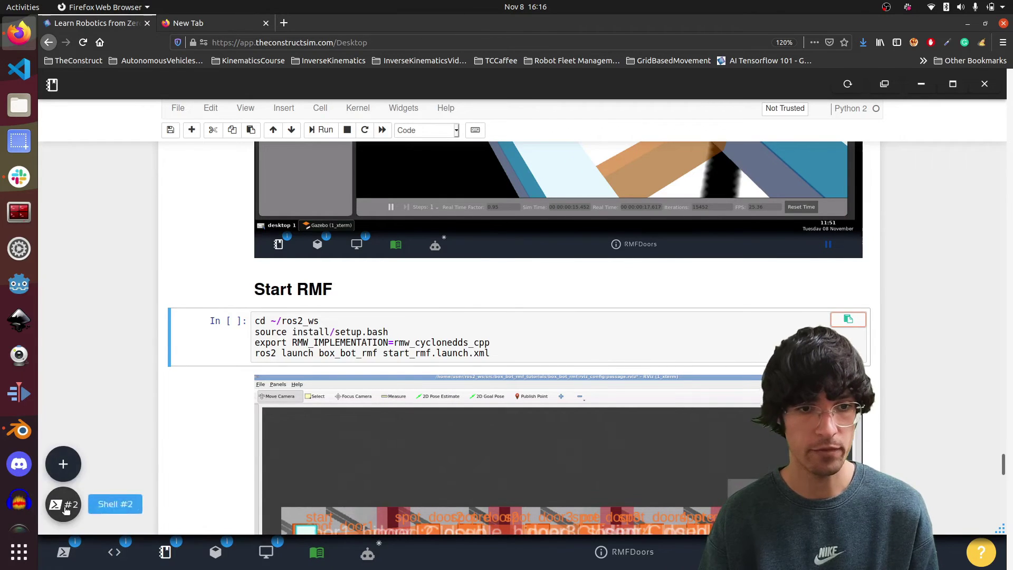
left_click(113, 502)
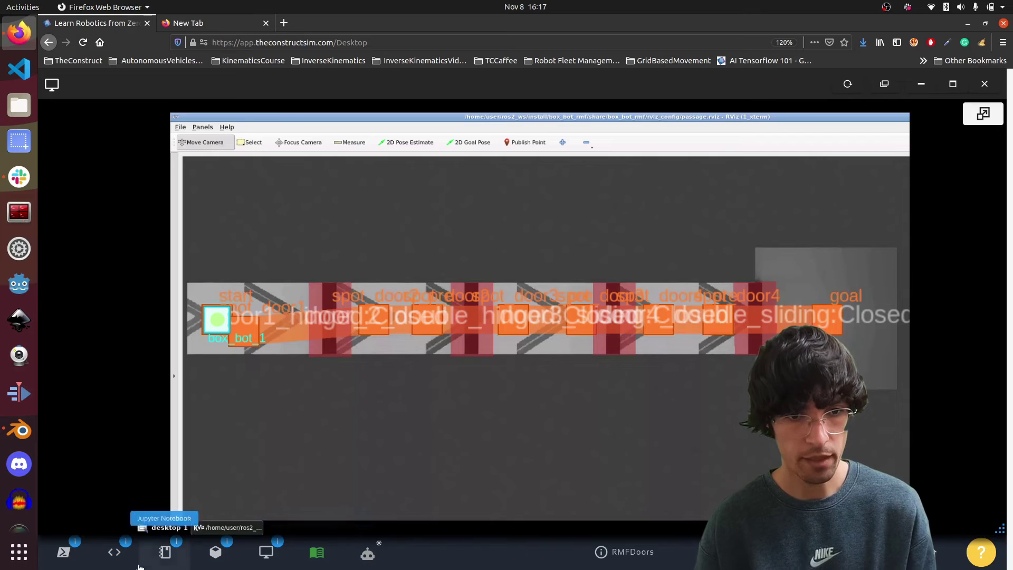
Copy the Start Web RMF interface commands from the notebook.
left_click(165, 551)
scroll(395, 364, "down", 10)
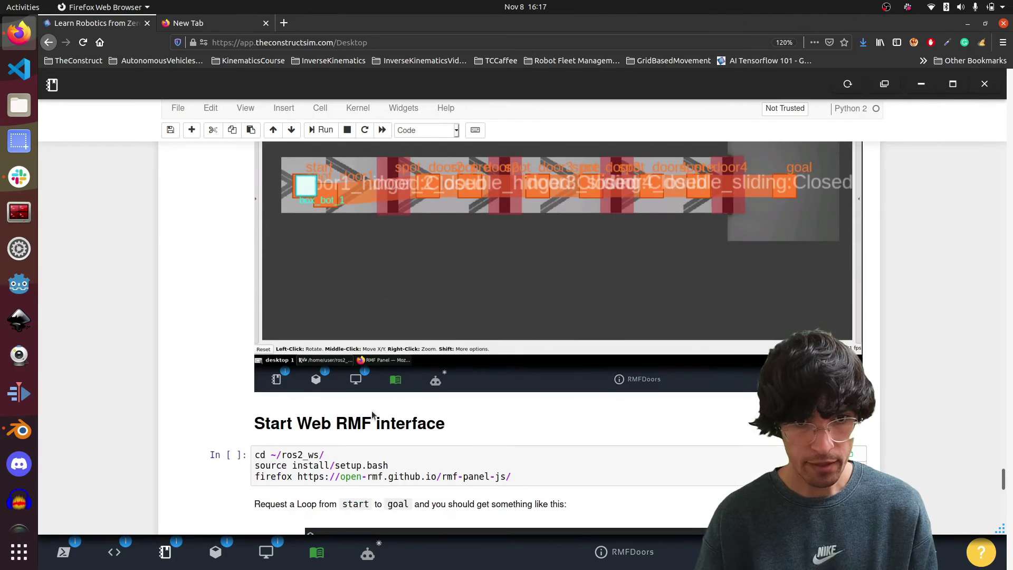
left_click(583, 453)
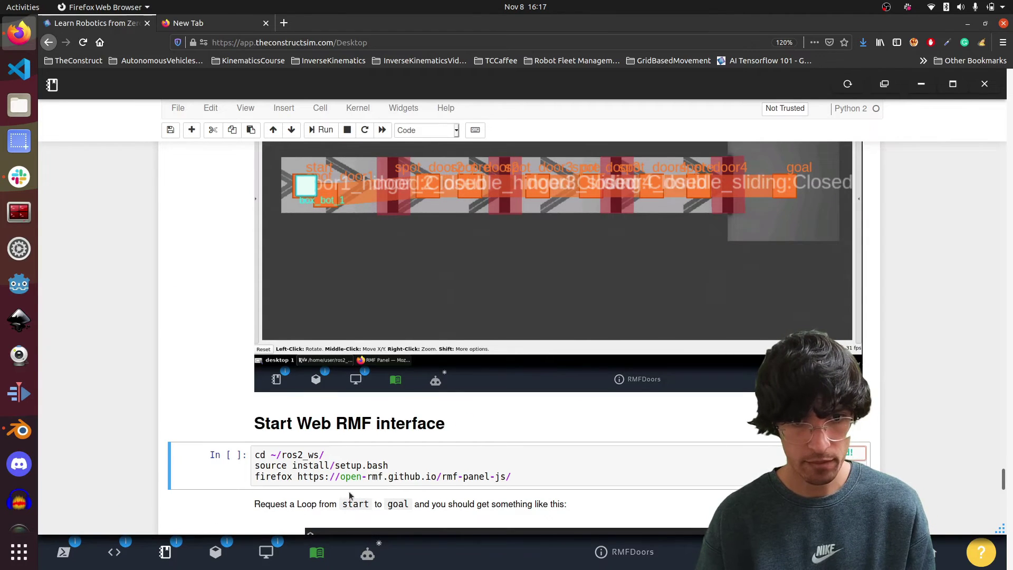
Run the web RMF interface commands in the WEB shell to open the RMF Panel.
mouse_move(63, 552)
left_click(64, 519)
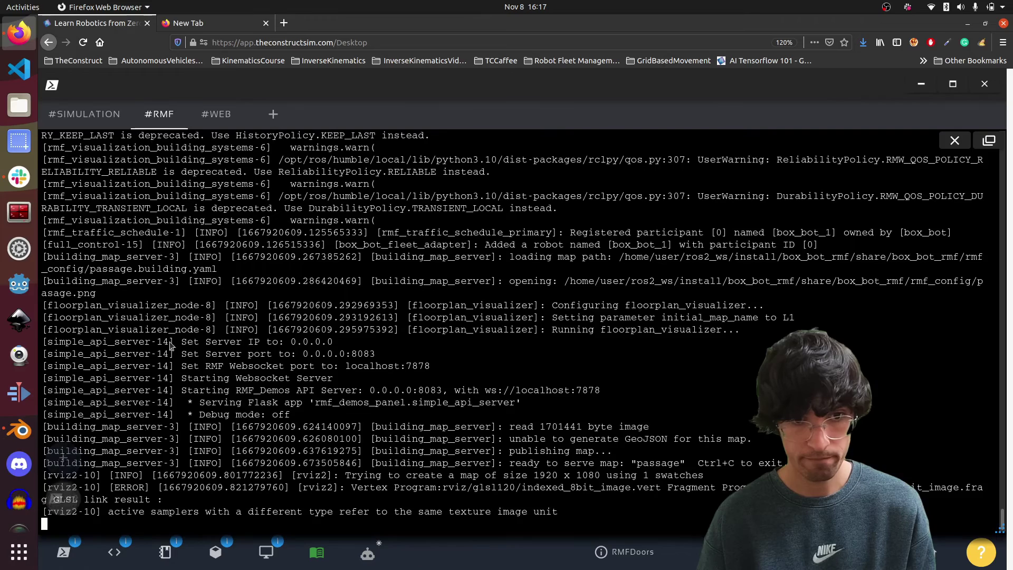
left_click(216, 114)
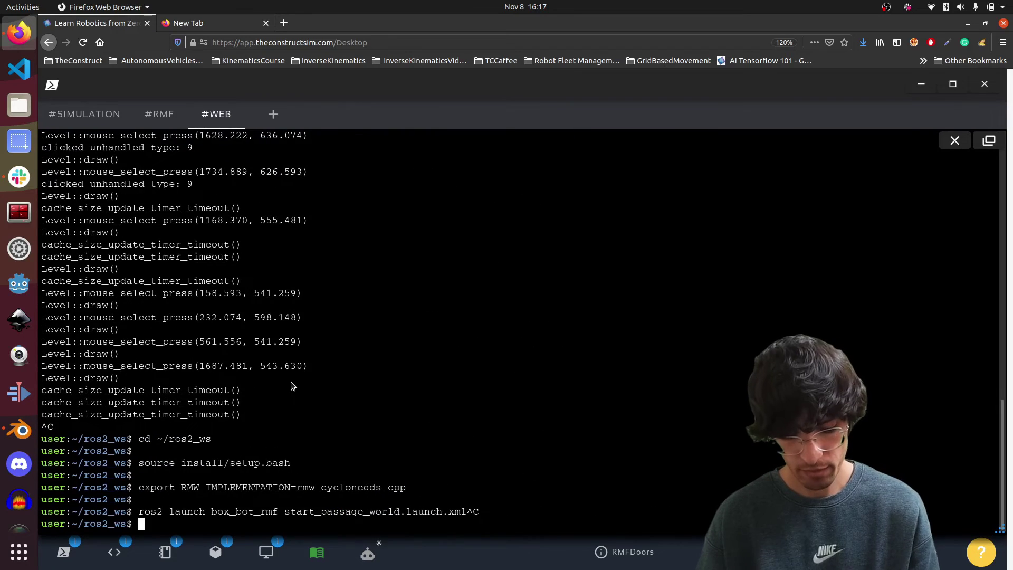
key("ctrl+shift+v")
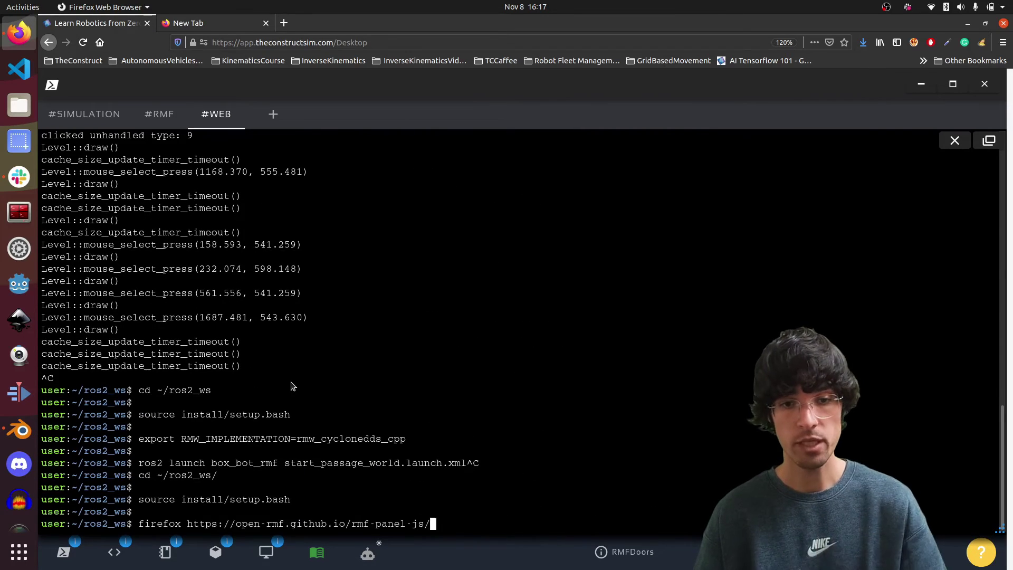
key("Return")
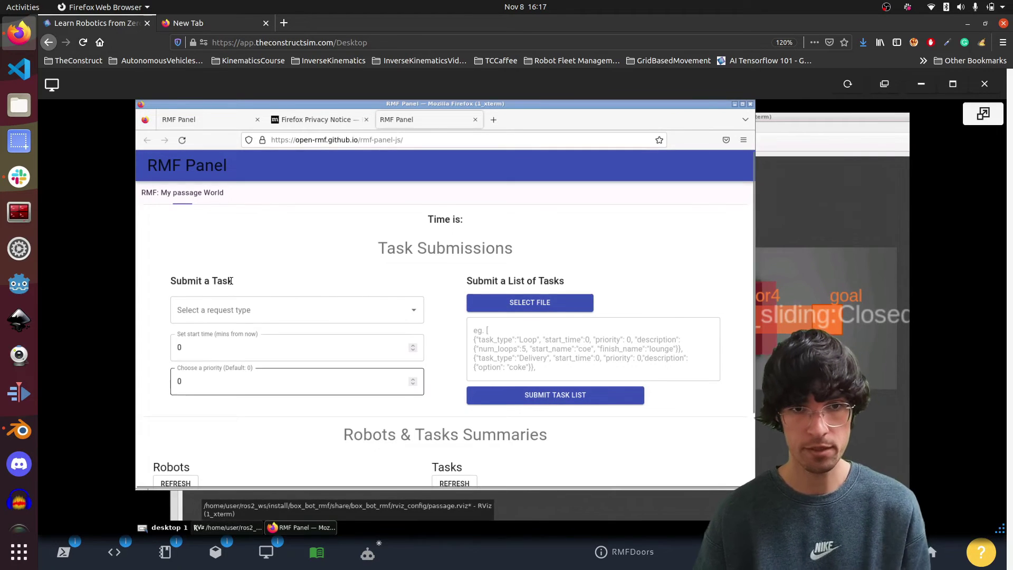
Fill in a Loop request from start to goal with 1 loop and submit it.
left_click(308, 311)
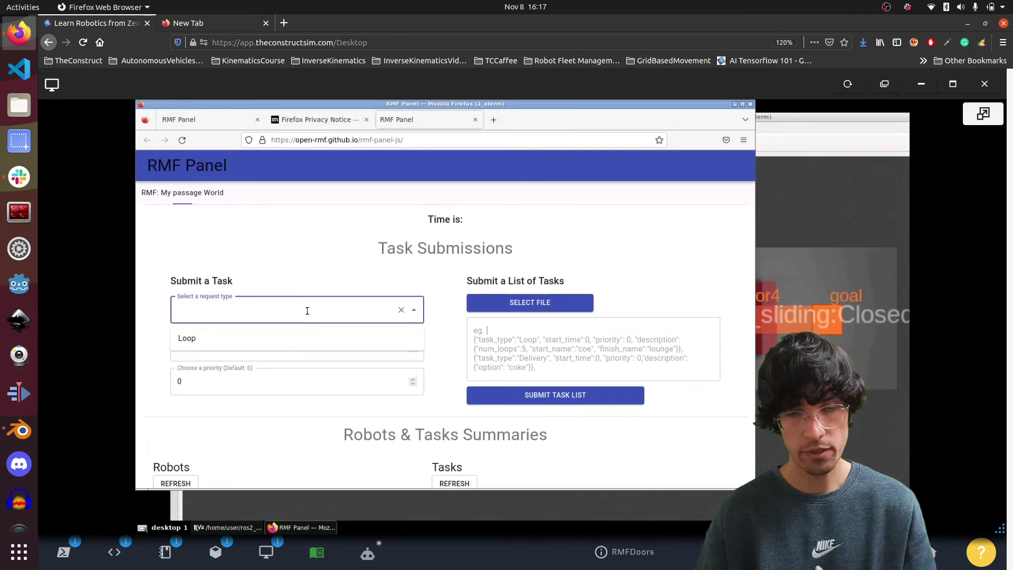
left_click(250, 340)
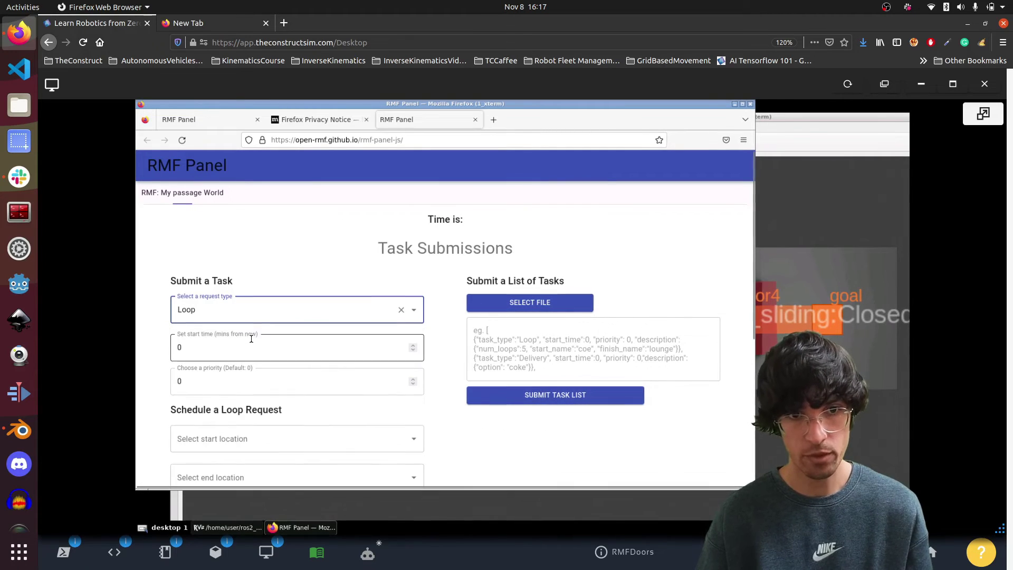
left_click(247, 265)
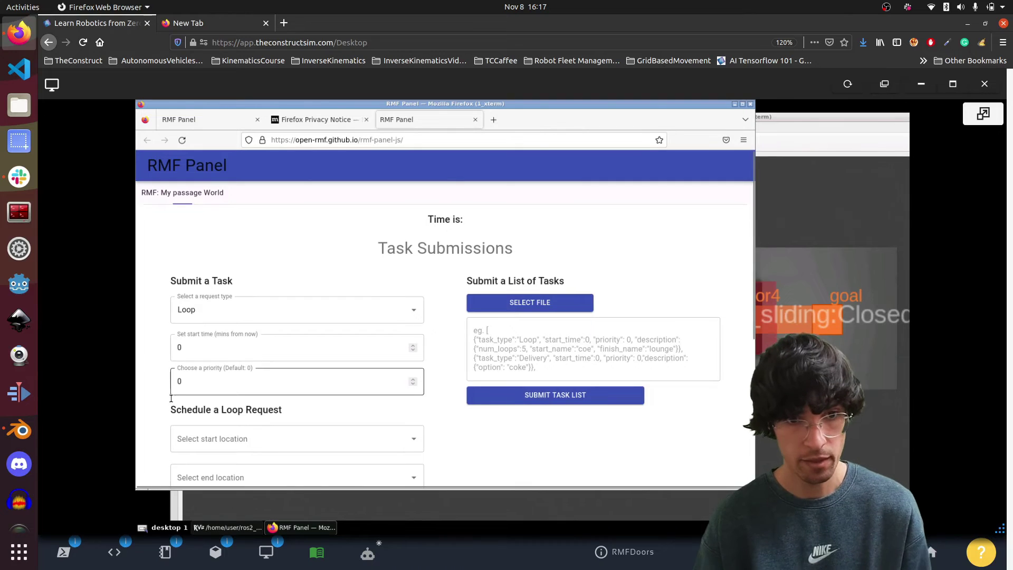
scroll(235, 287, "down", 5)
left_click(234, 275)
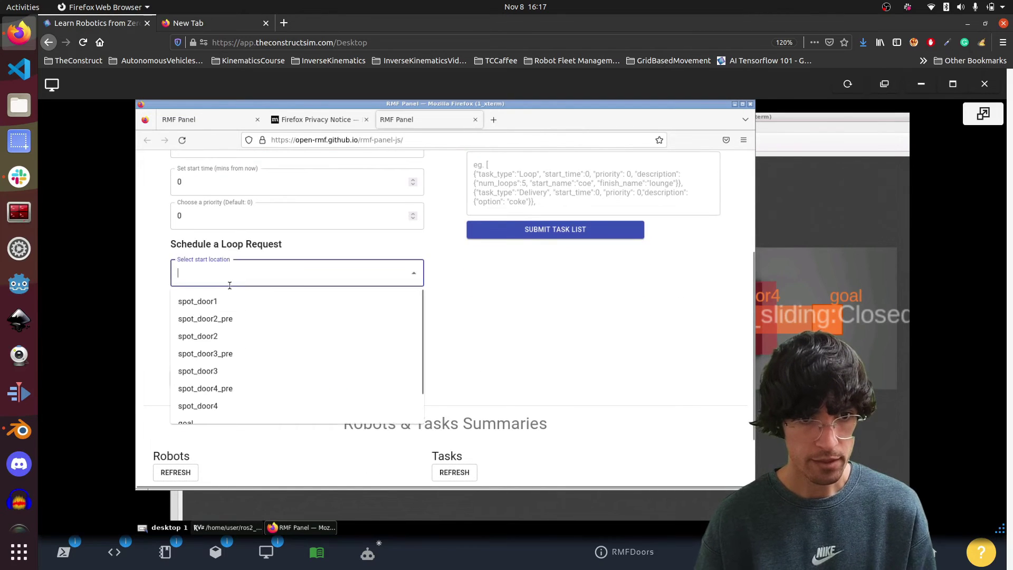
scroll(222, 397, "down", 2)
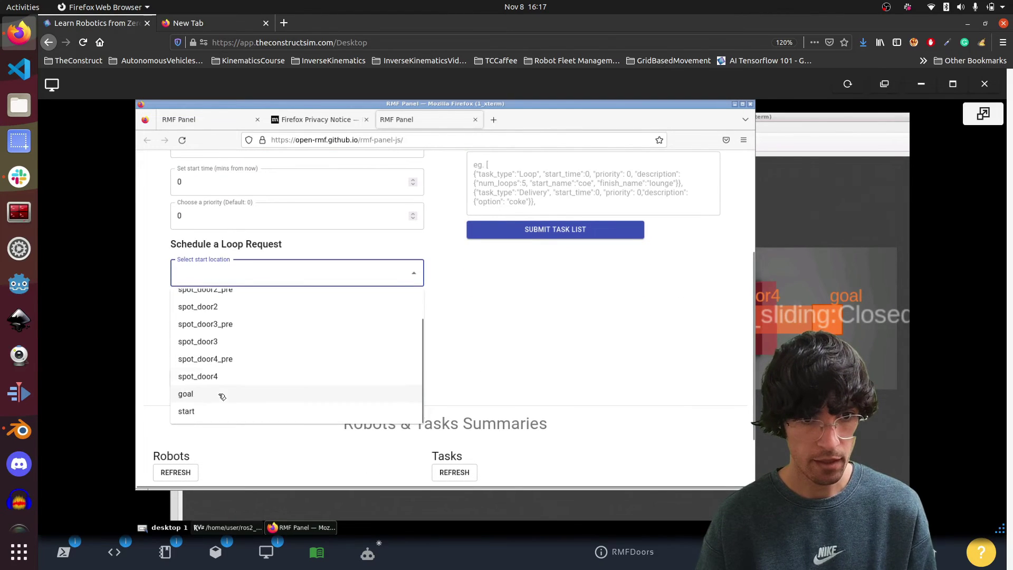
left_click(188, 412)
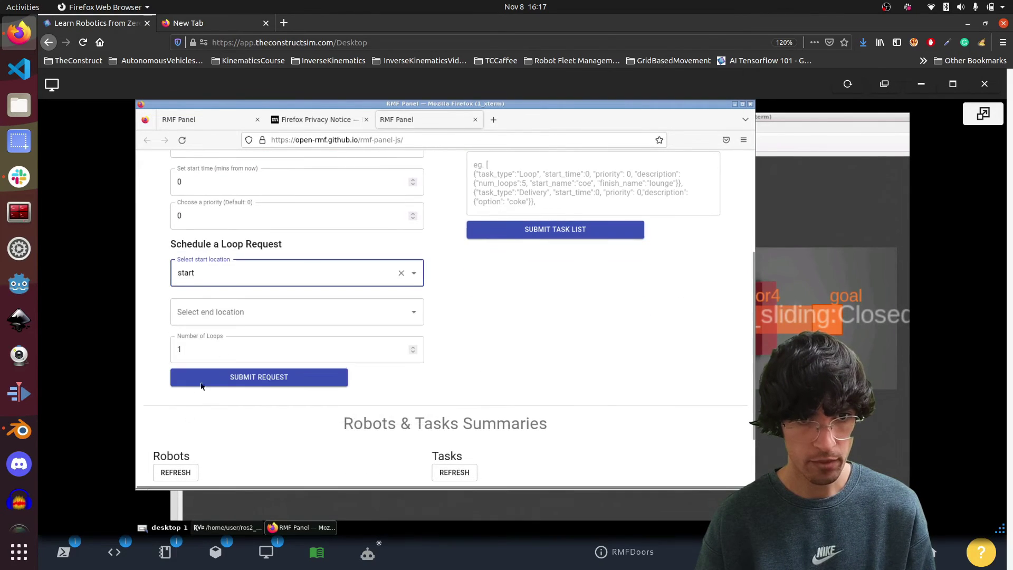
left_click(228, 314)
scroll(221, 410, "down", 2)
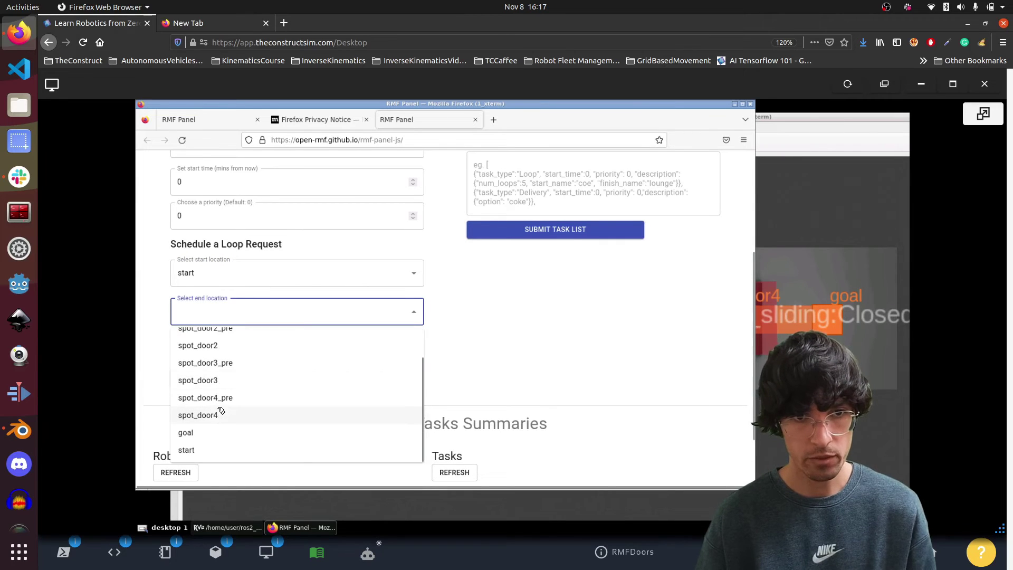
left_click(185, 431)
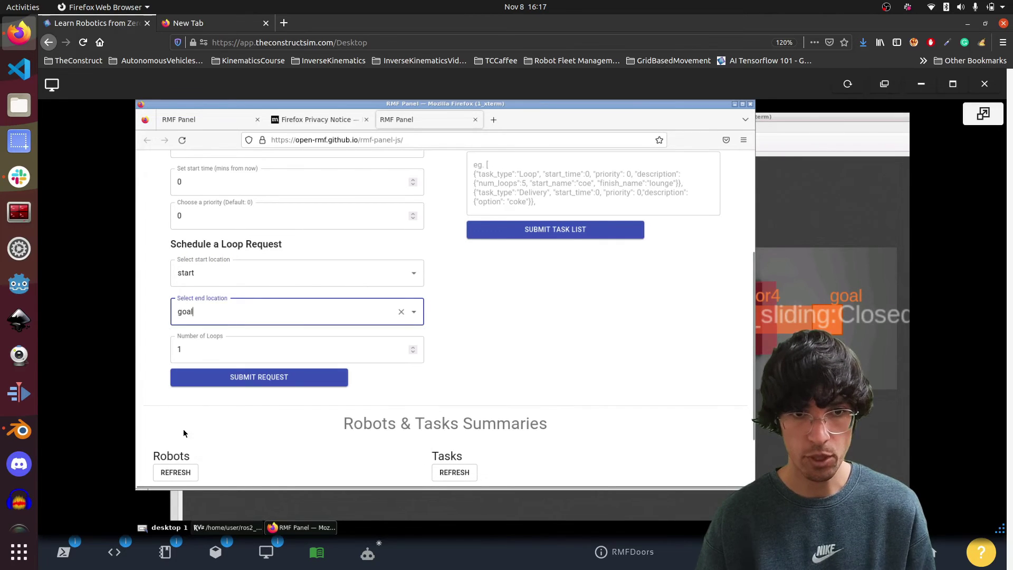
left_click(147, 329)
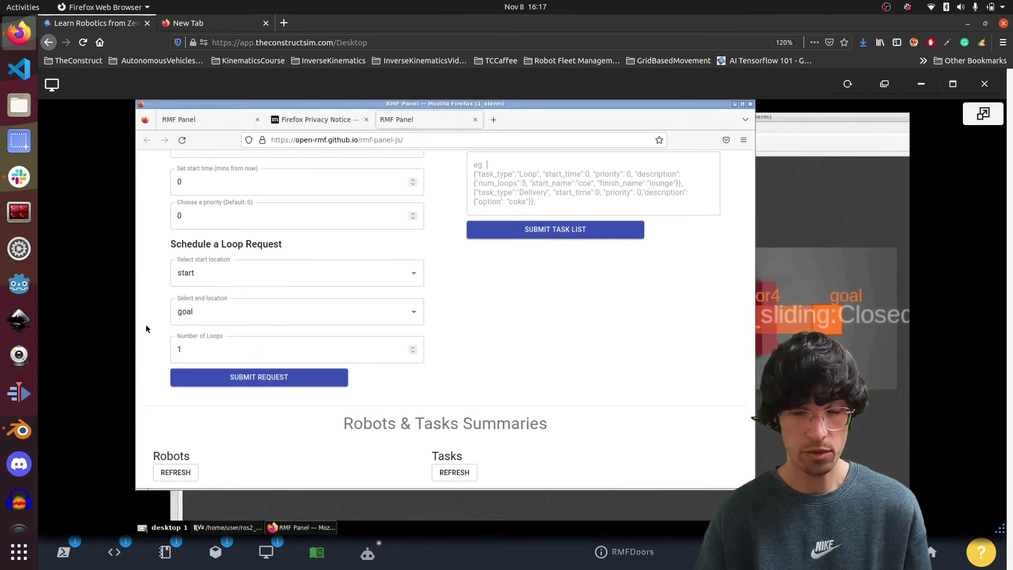
left_click(243, 382)
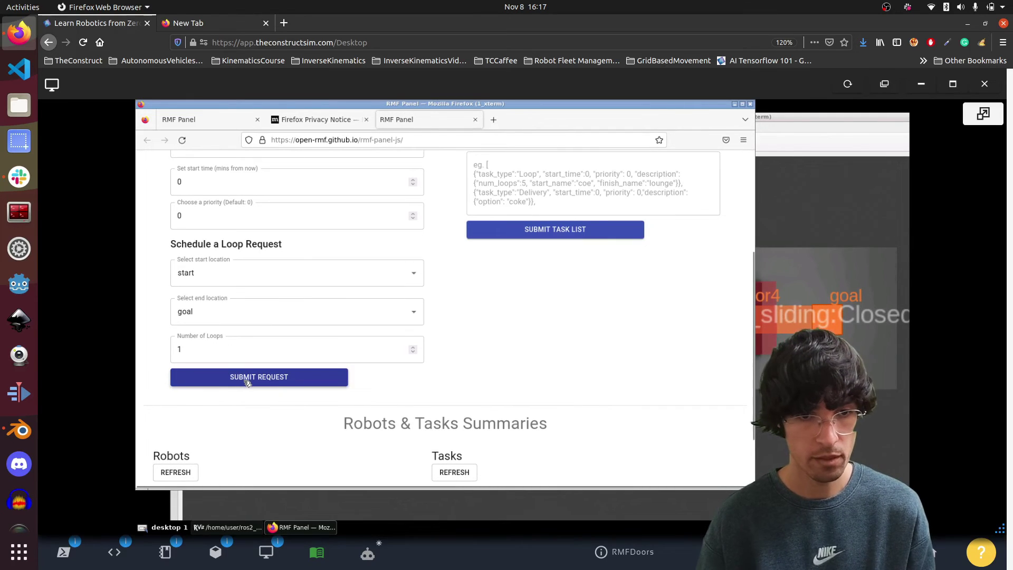
Zoom and orbit Gazebo to box_bot_1 at the corridor start and check its action menu.
left_click(304, 460)
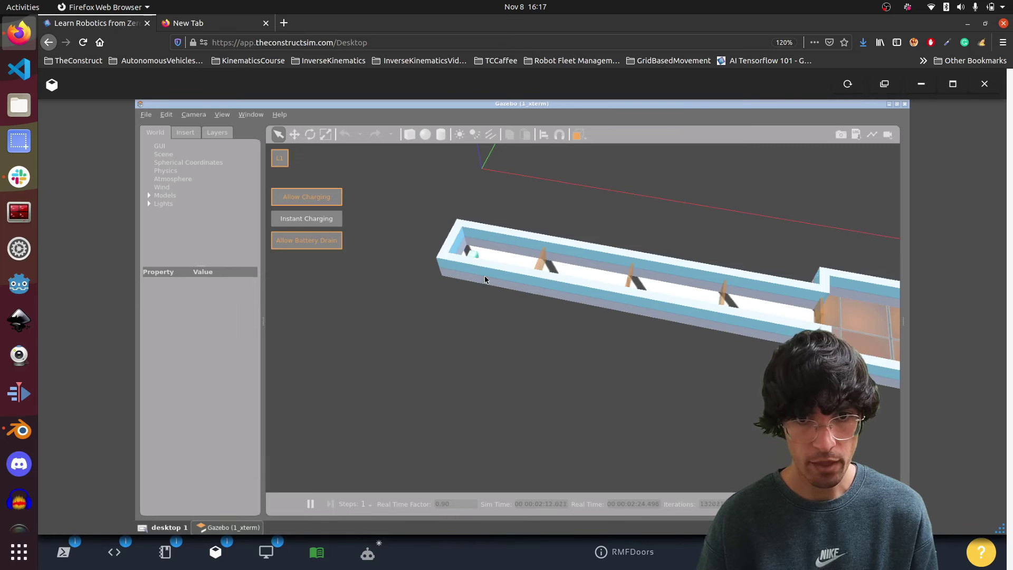
scroll(492, 267, "up", 4)
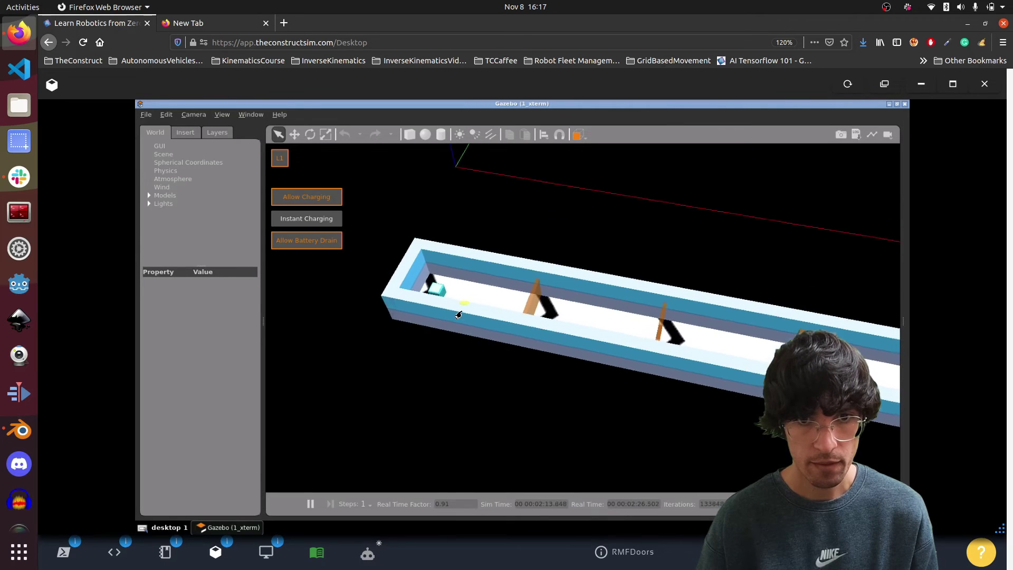
middle_click_drag(462, 326, 479, 260)
left_click(479, 260)
right_click(480, 260)
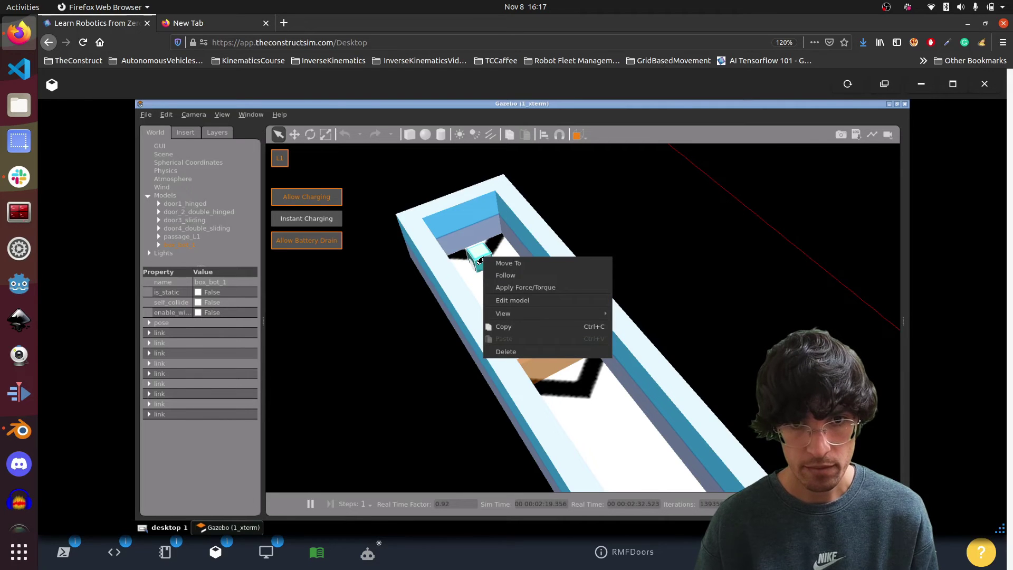
left_click(420, 339)
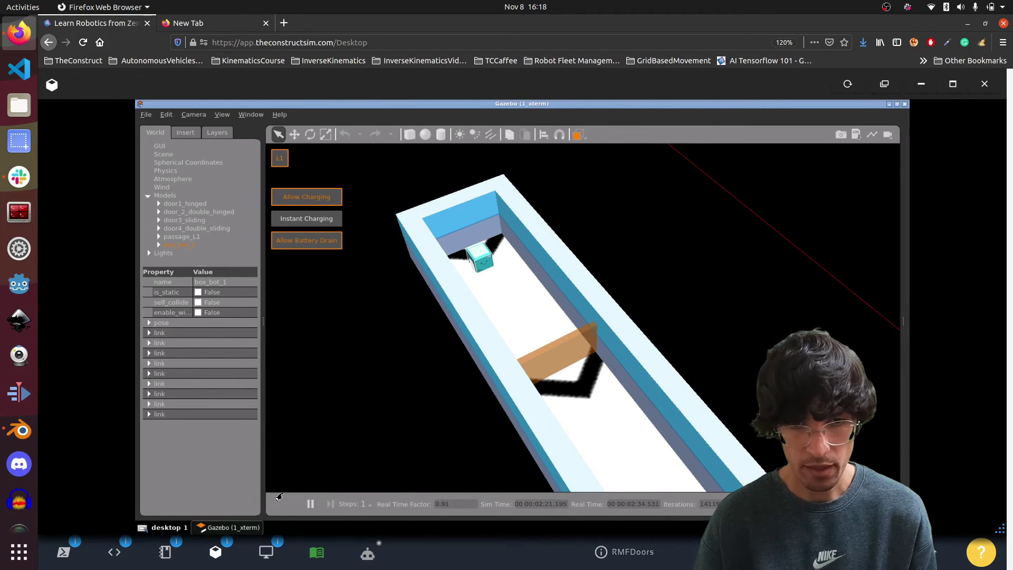
left_click(266, 552)
Submit the start-to-goal loop task and follow the robot in Gazebo.
left_click(215, 384)
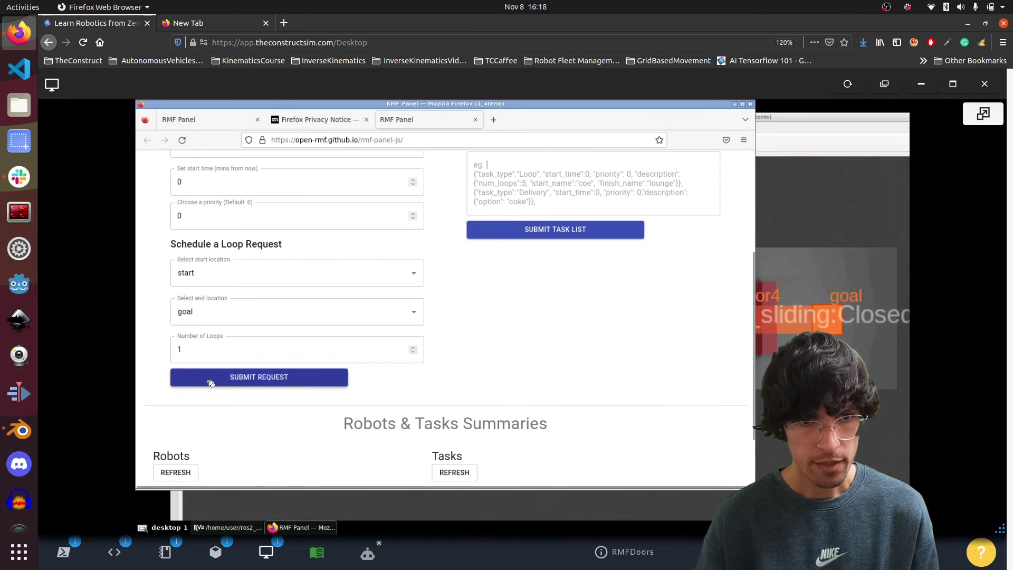
left_click(763, 417)
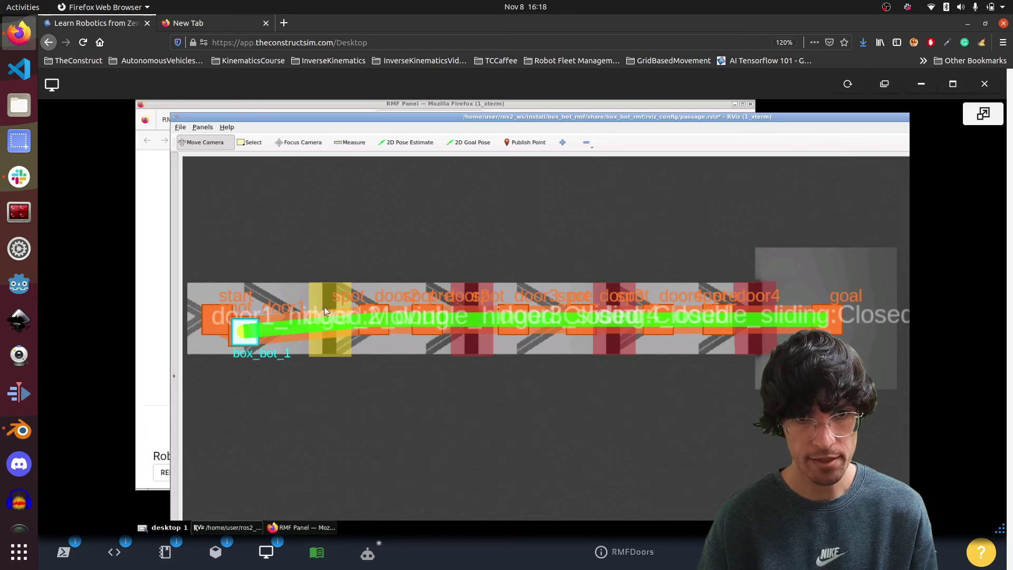
left_click(215, 552)
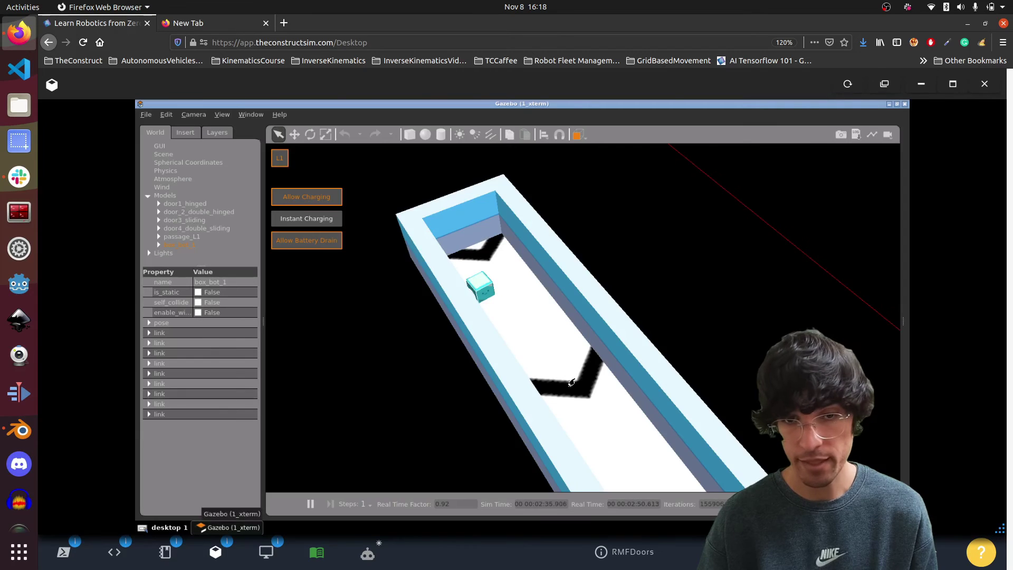
scroll(575, 372, "down", 5)
left_click_drag(537, 331, 515, 351)
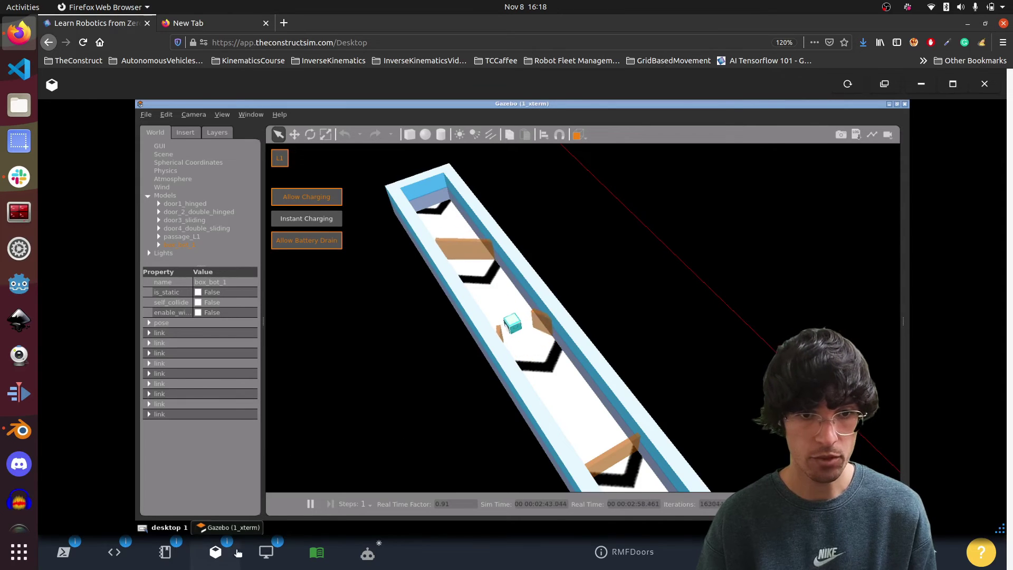
Resize the RViz window to sit beside Gazebo and pan along the corridor to the robot.
left_click(266, 551)
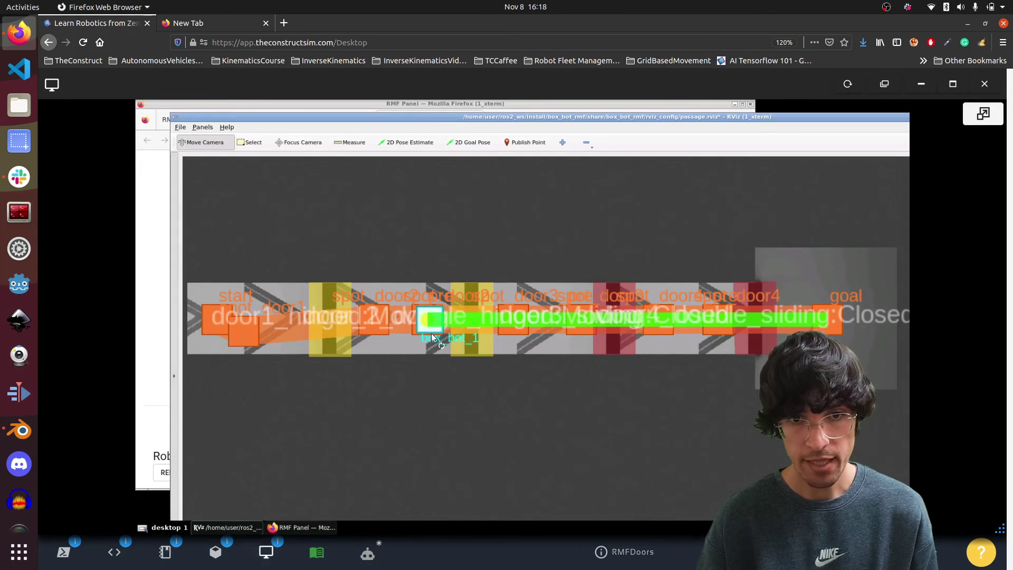
left_click(953, 84)
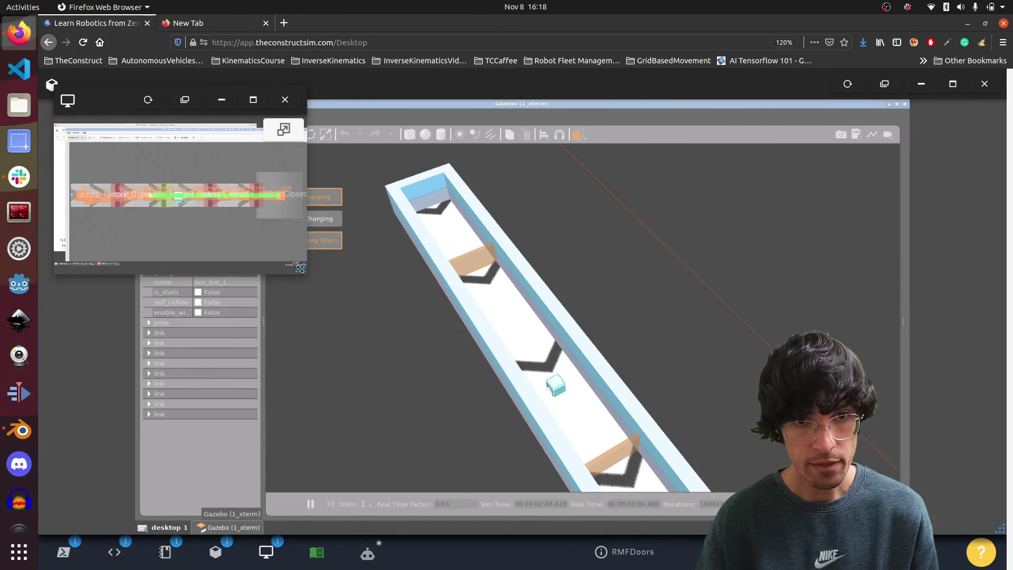
left_click_drag(301, 269, 407, 521)
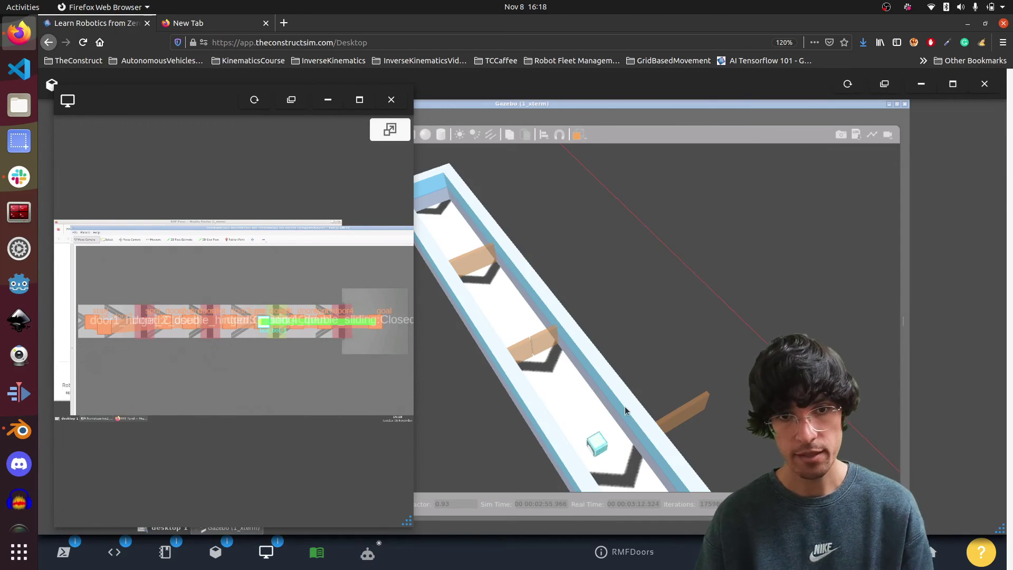
left_click(616, 421)
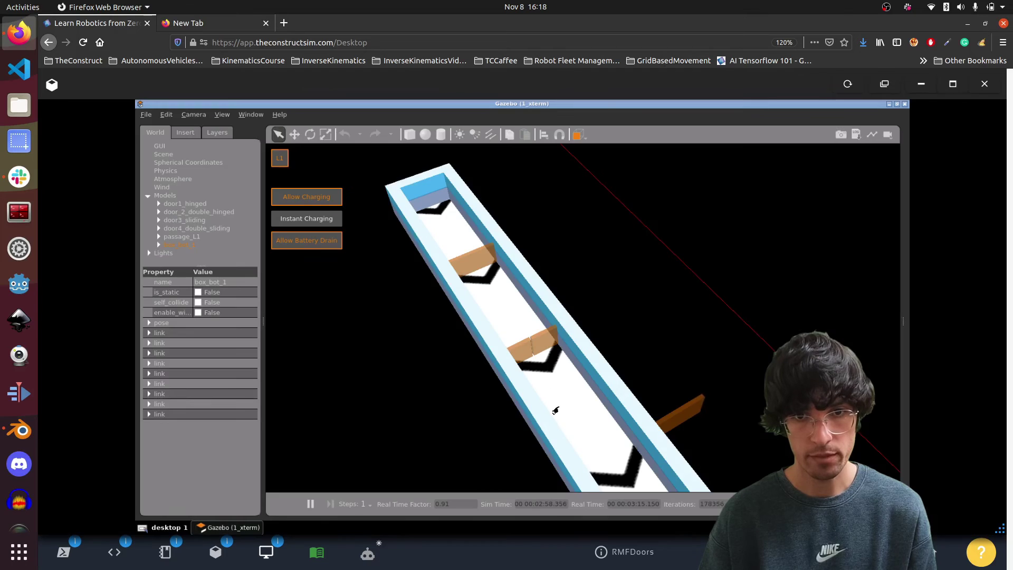
left_click_drag(553, 282, 466, 243)
Bring the RViz map up beside Gazebo to follow box_bot_1's drive toward the goal room.
left_click(266, 551)
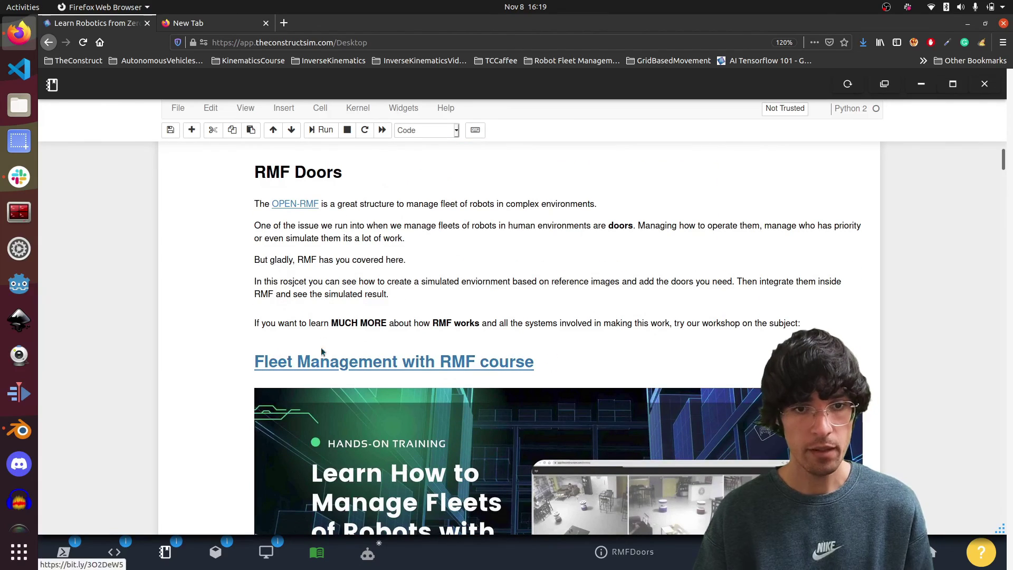
Follow the notebook's 'Fleet Management with RMF course' link into a new Firefox tab.
left_click(325, 364)
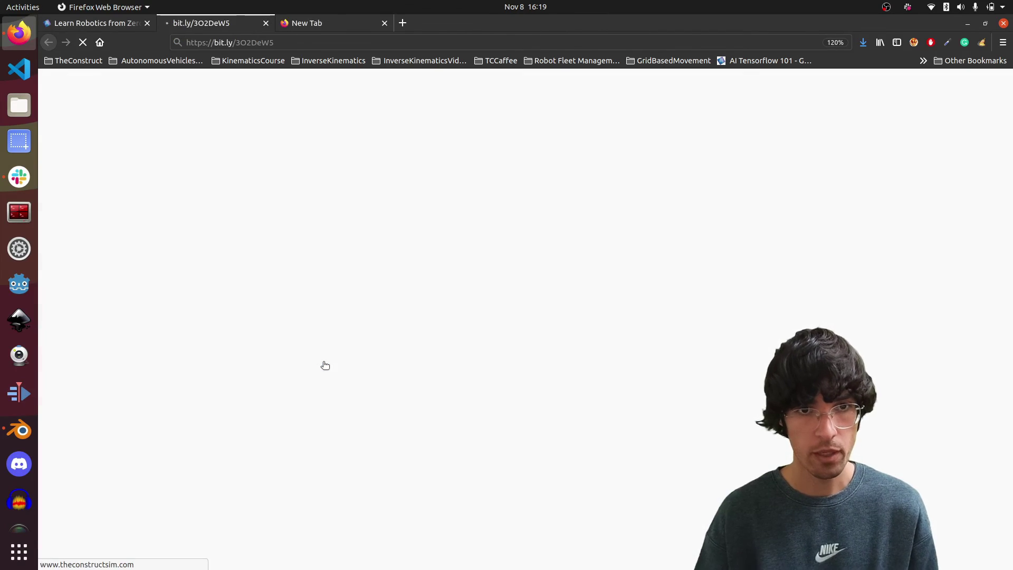